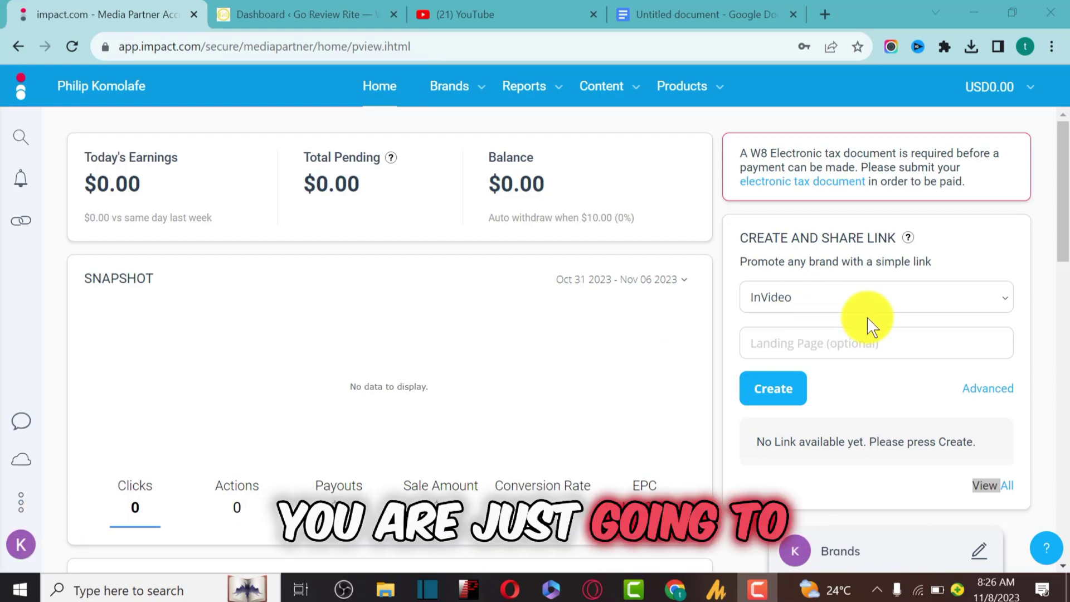
Open impact.com Settings from the sidebar's three-dots menu and scroll to the Profile options.
scroll(857, 284, down, 10)
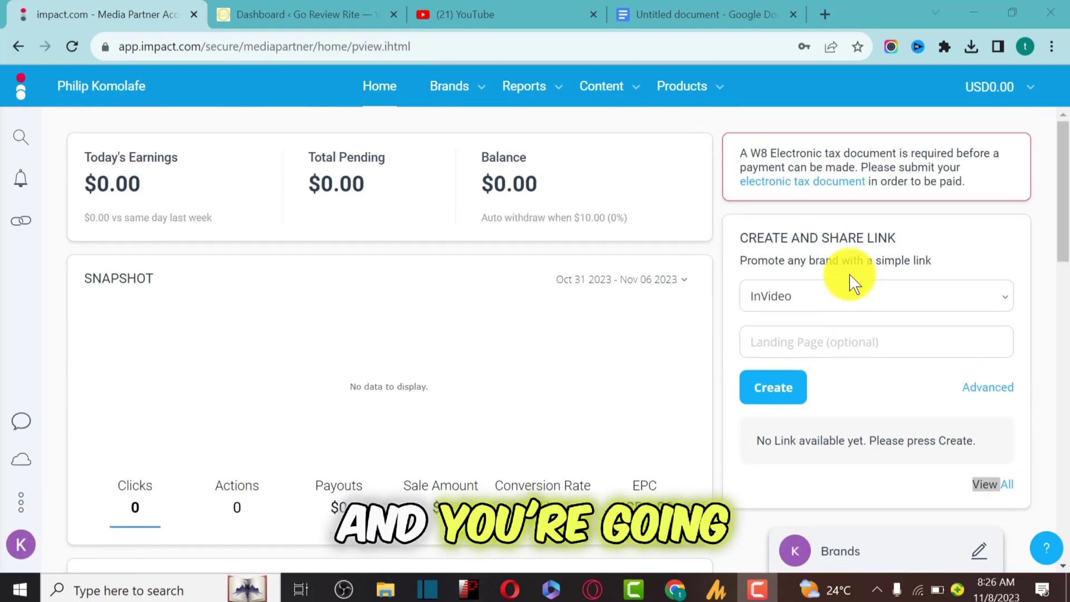
scroll(848, 279, down, 15)
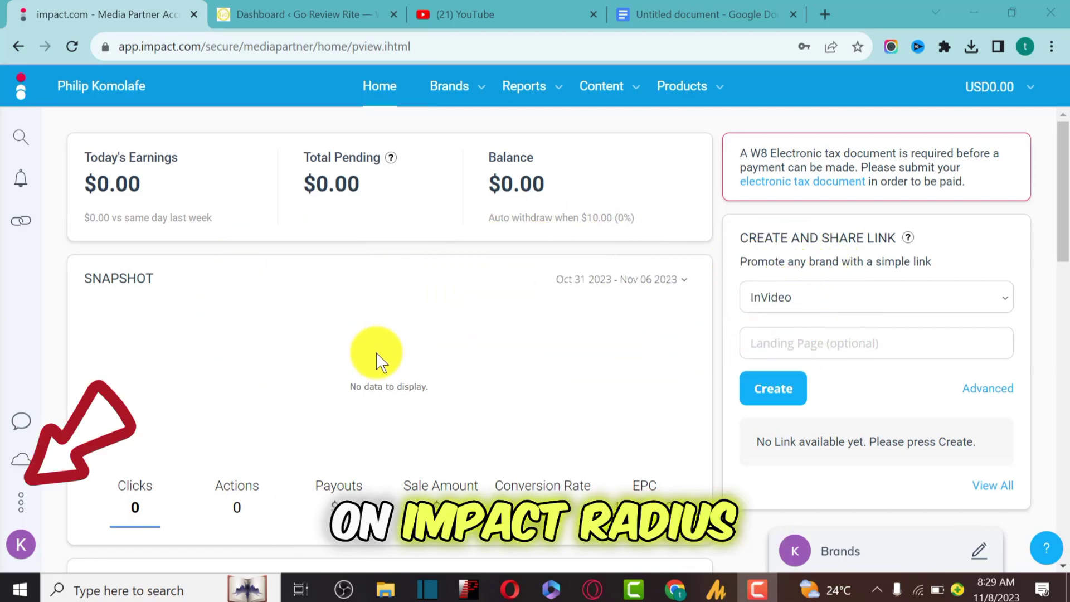
click(20, 505)
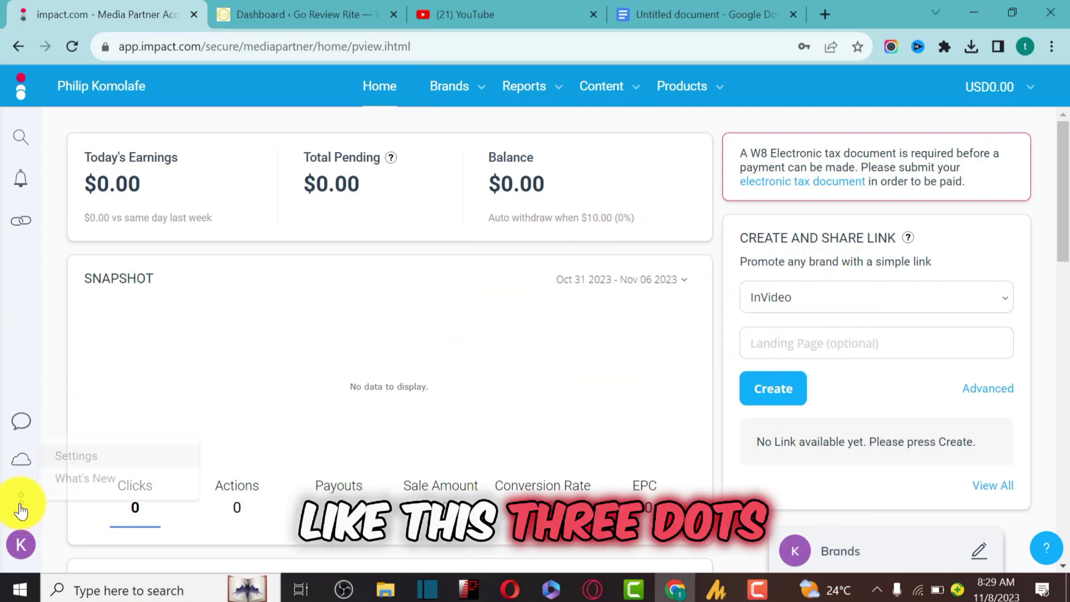
click(89, 456)
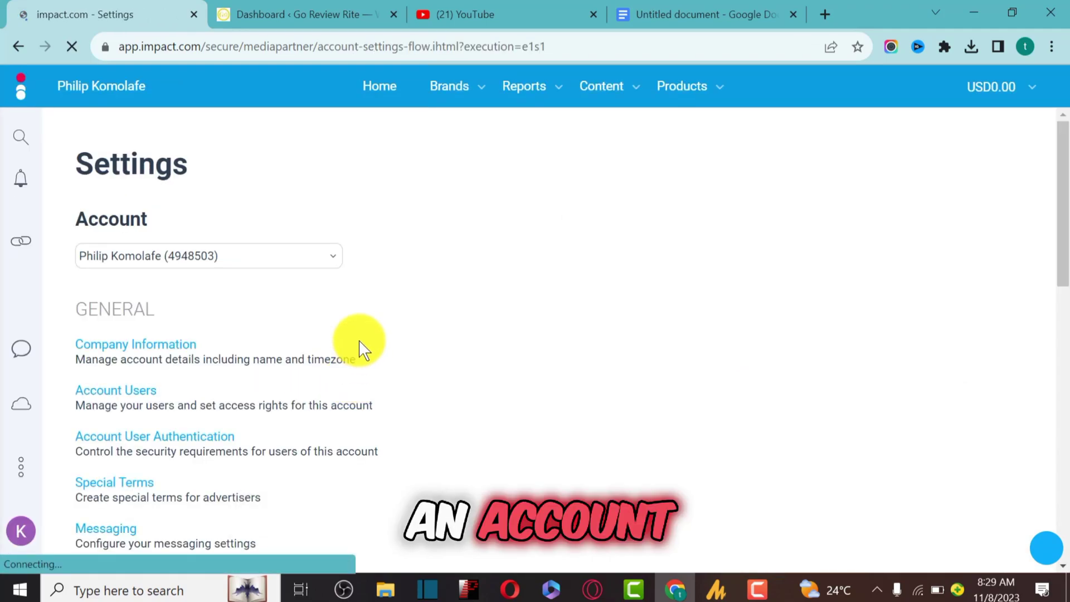
scroll(343, 338, down, 3)
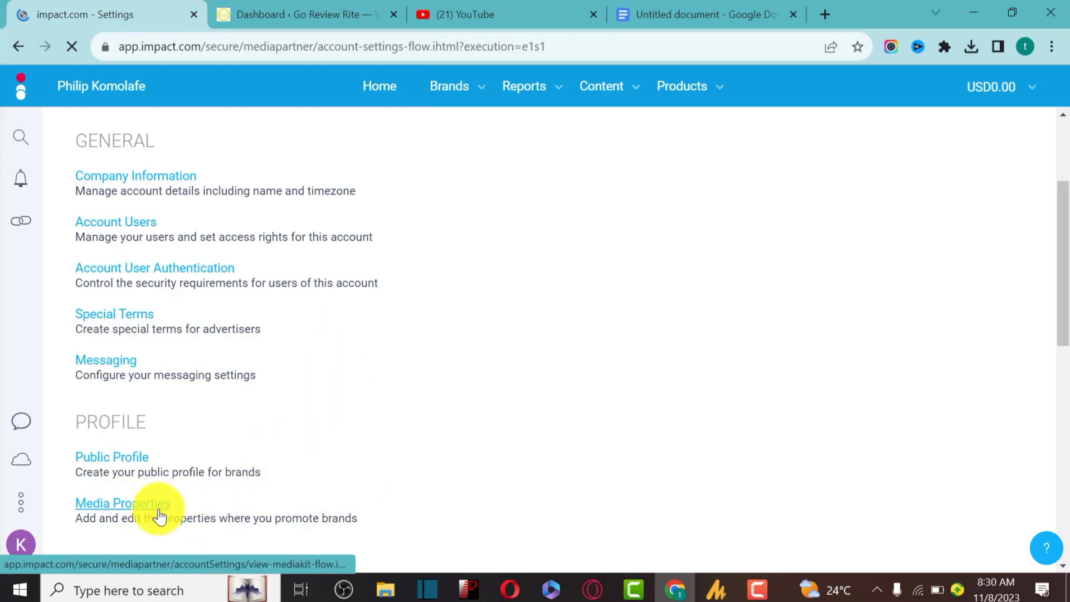
From Media Properties, start a new Website property and choose Add Website Manually.
click(130, 510)
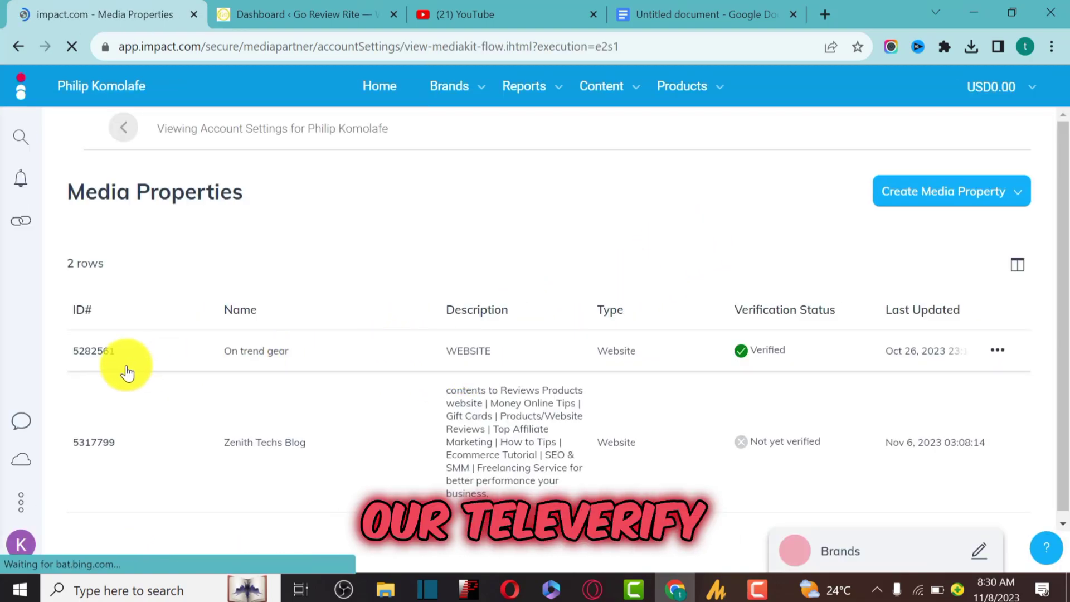
drag(79, 352, 924, 349)
click(778, 230)
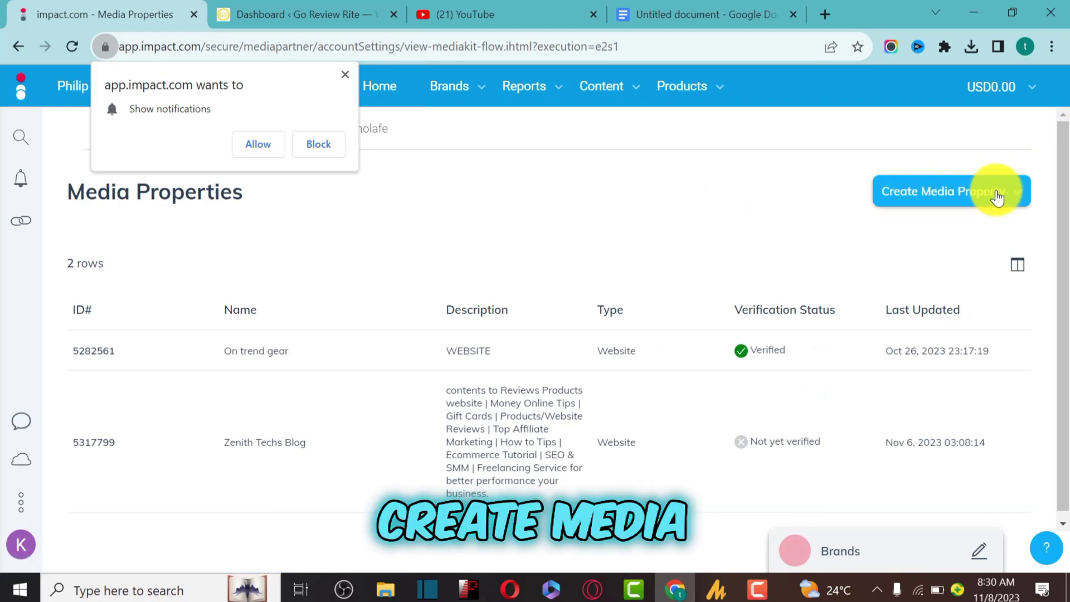
click(970, 193)
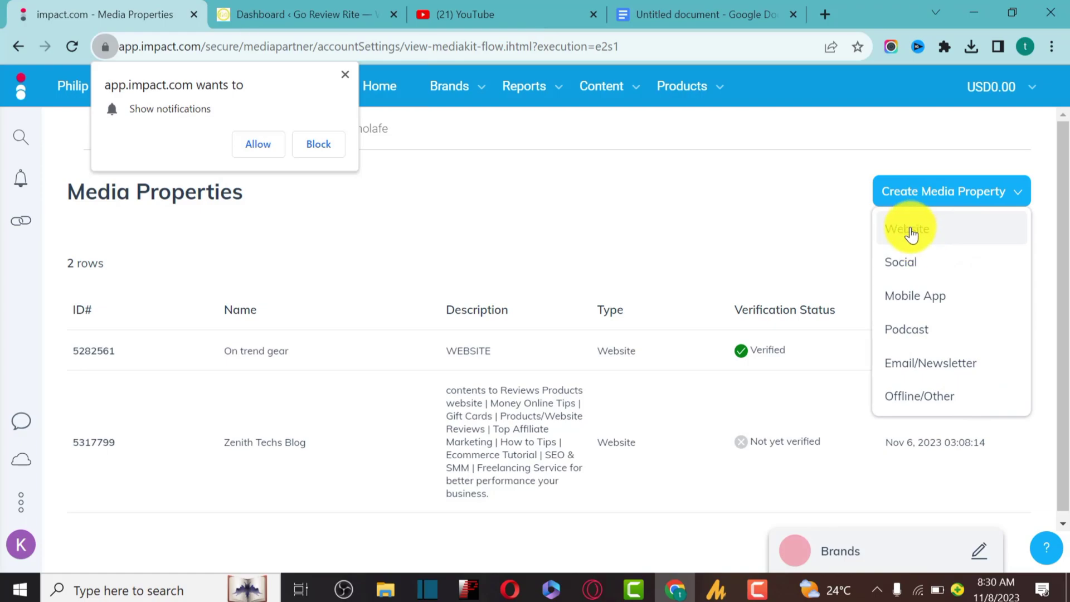
click(911, 235)
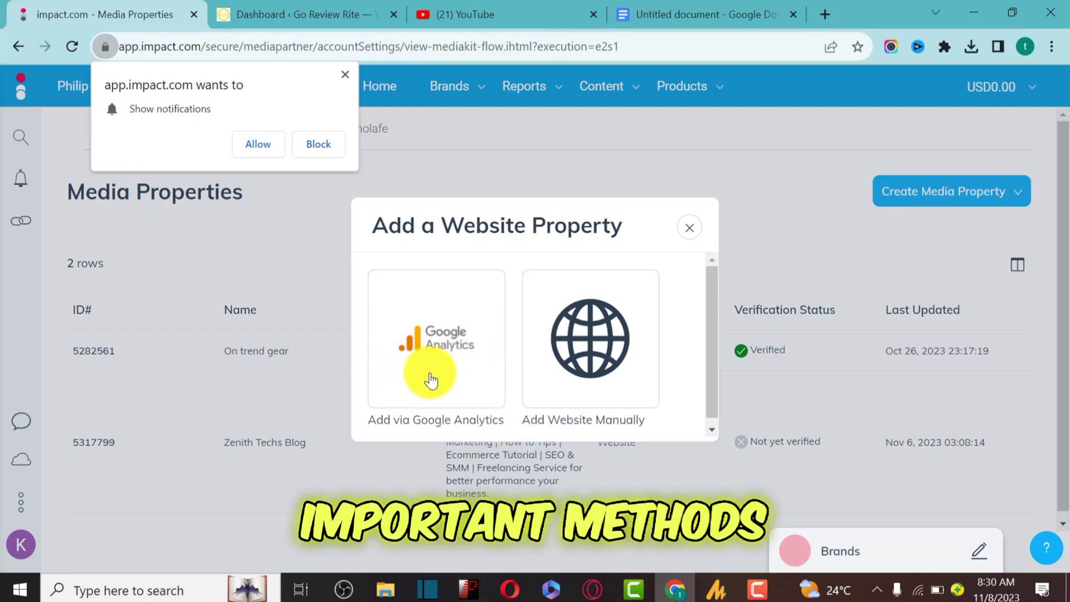
click(588, 340)
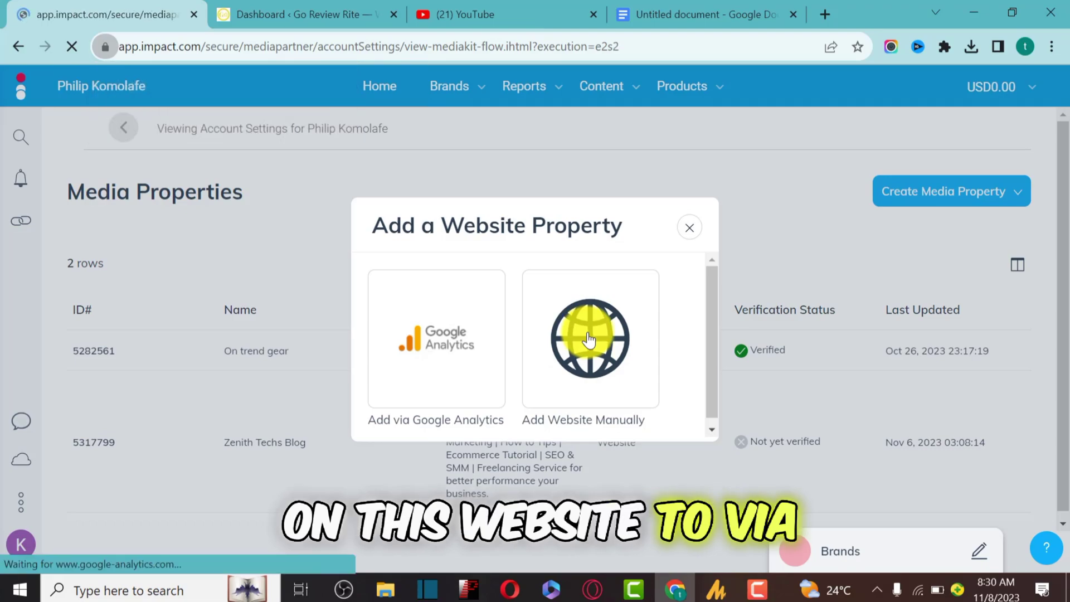
Check the WordPress site's address, goreviewrite.com, then return to the Add Website form.
click(298, 12)
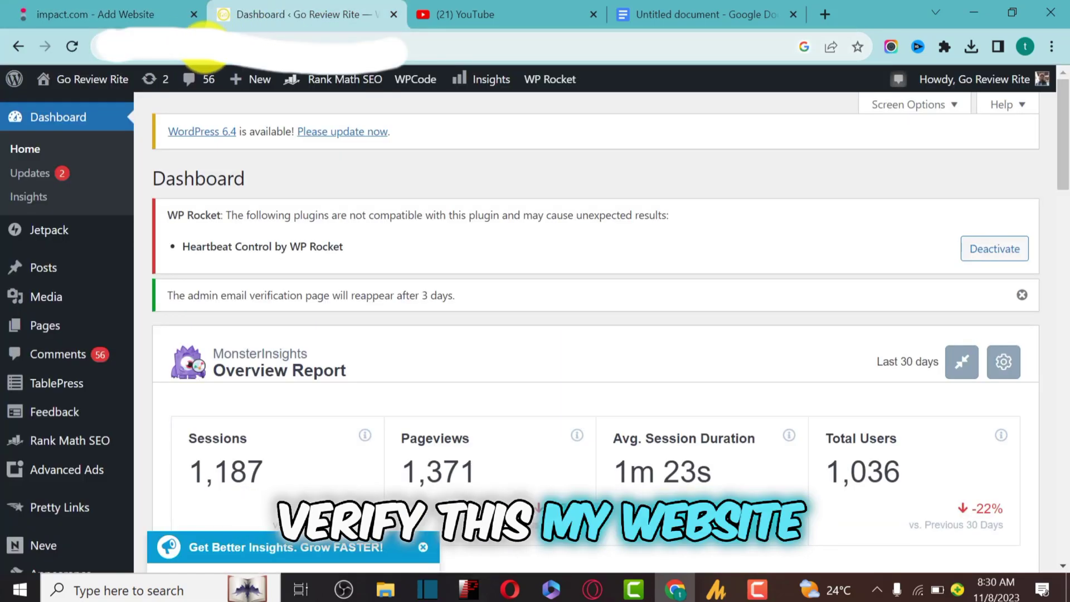
click(192, 48)
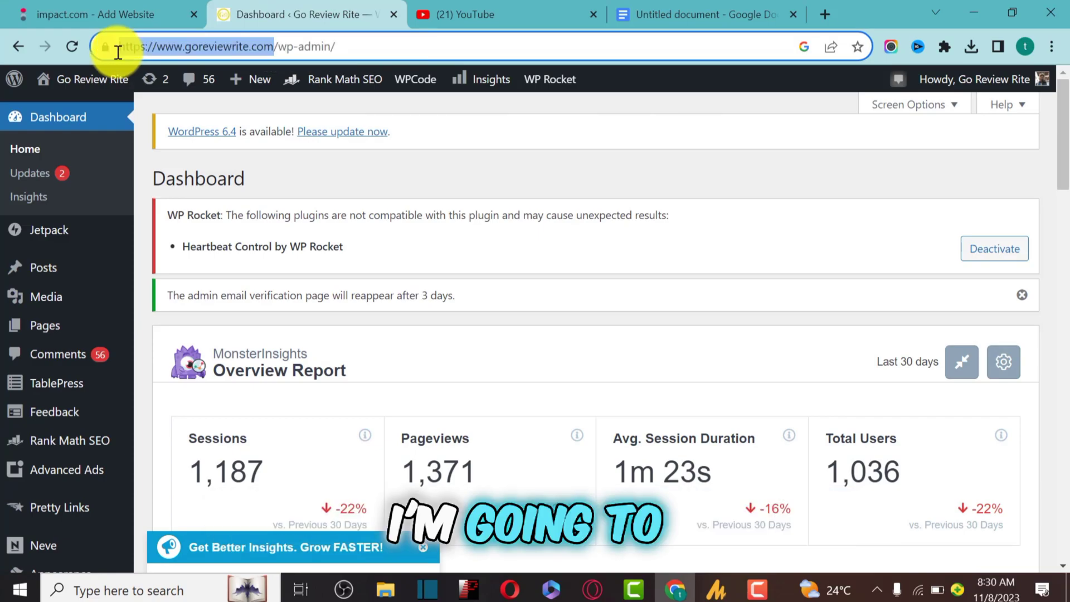
click(112, 11)
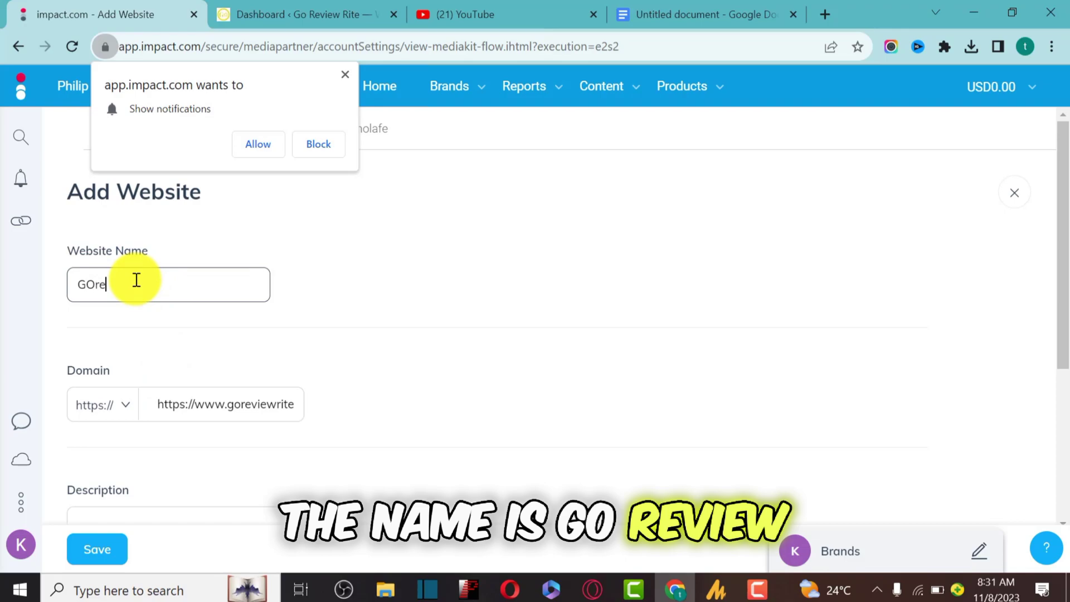
Finish the website name, enter the description 'product review', and save the property.
text(iew rite)
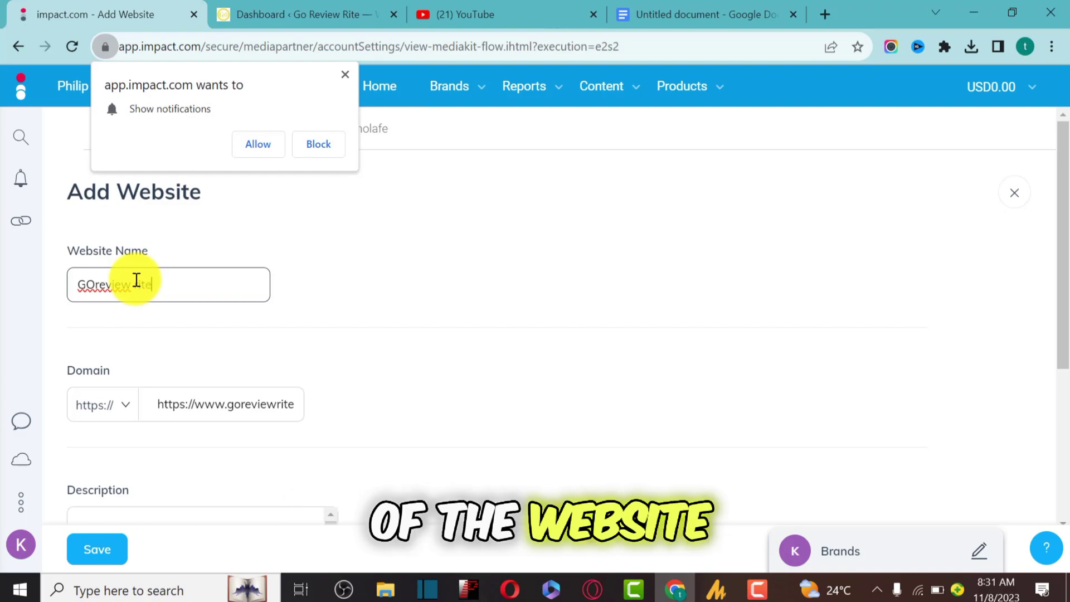
key(BackSpace)
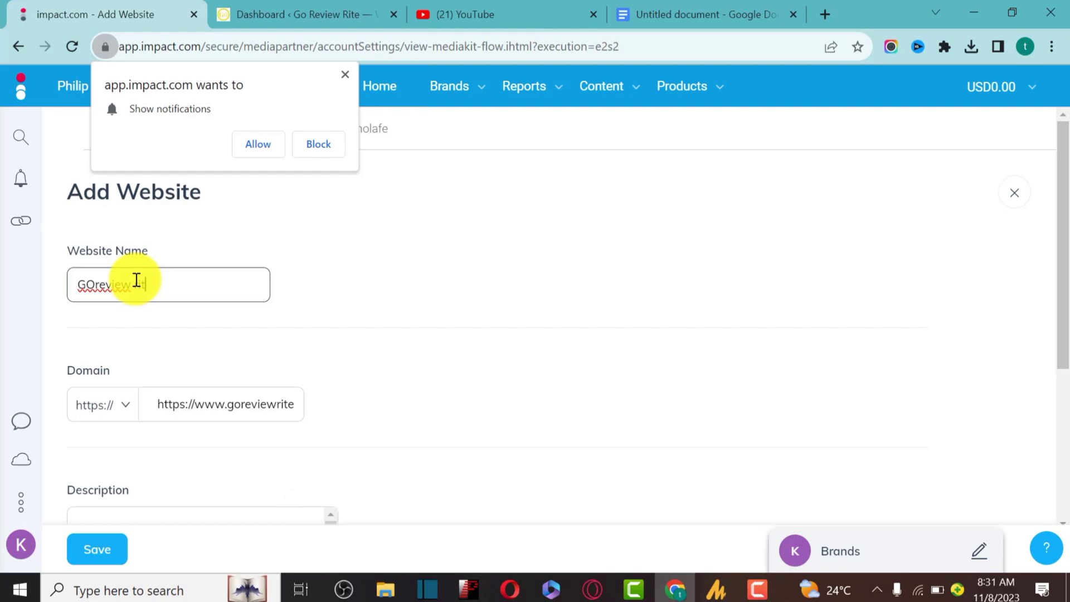
scroll(309, 370, down, 3)
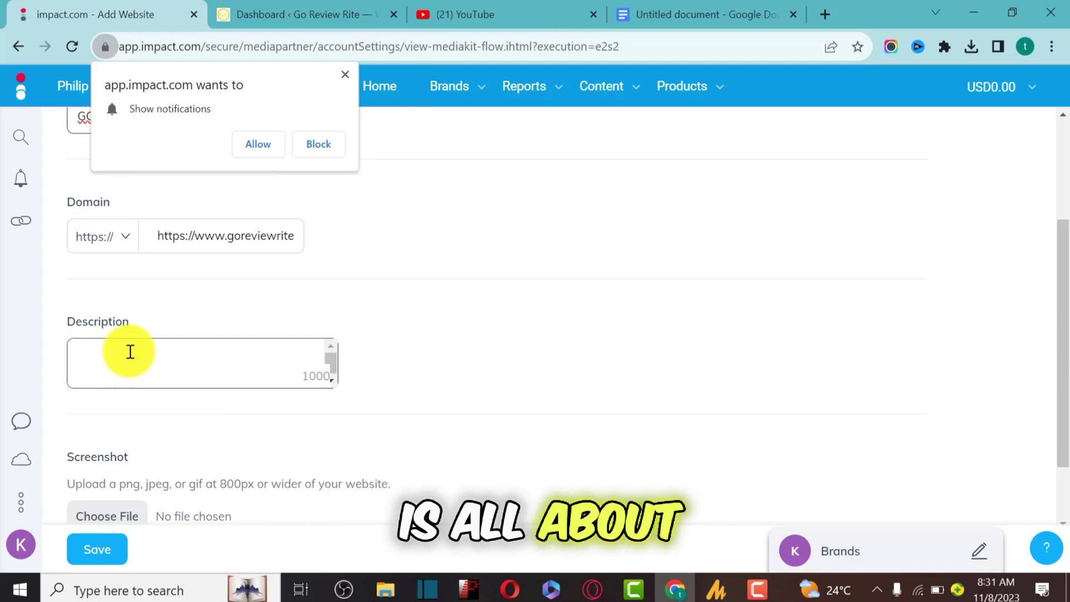
text(p)
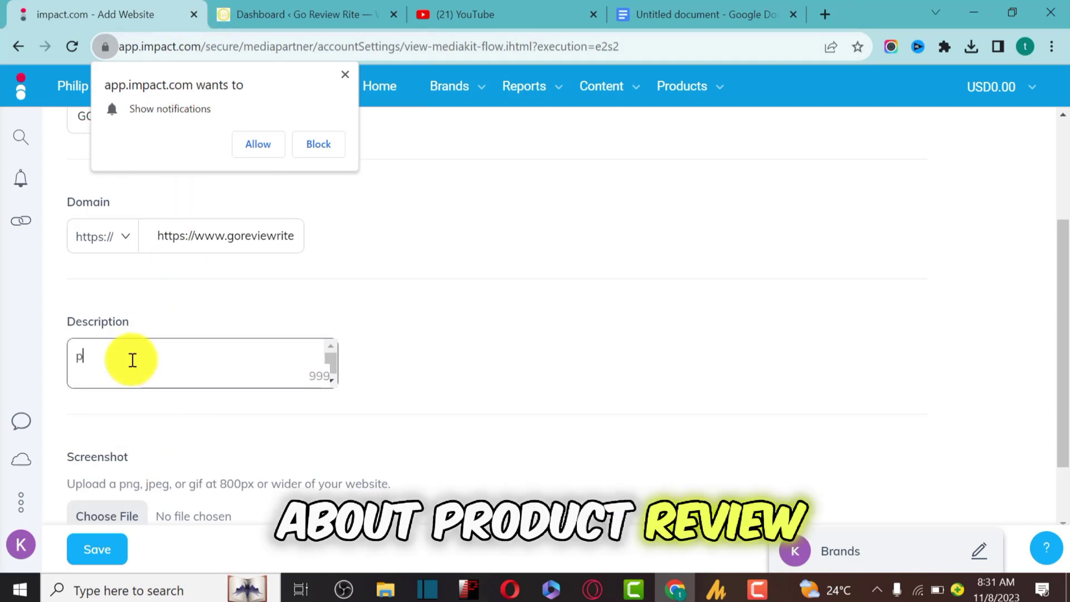
text(roduct)
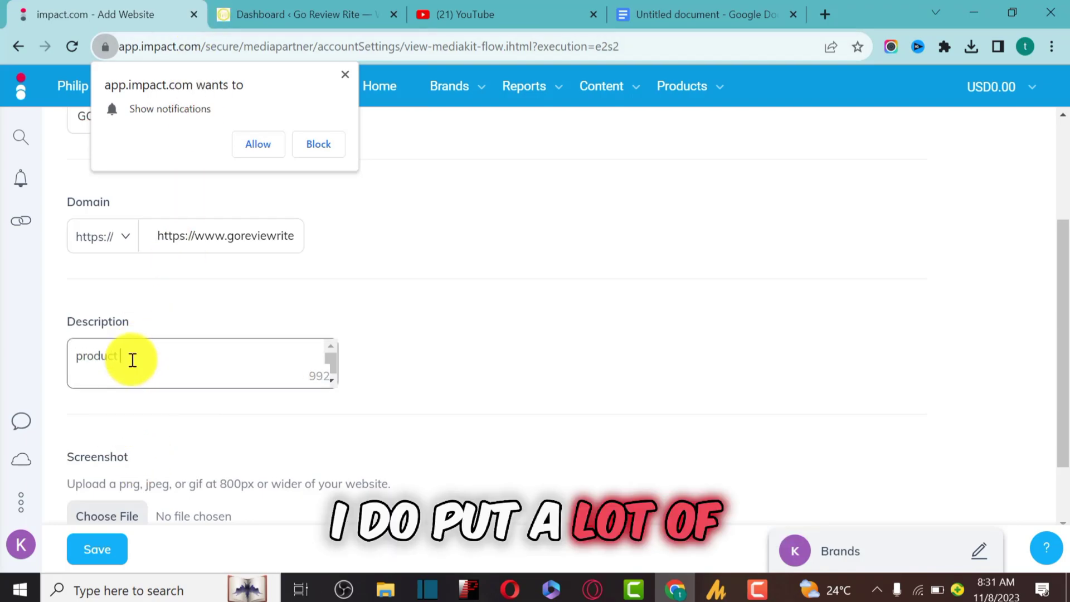
text( review)
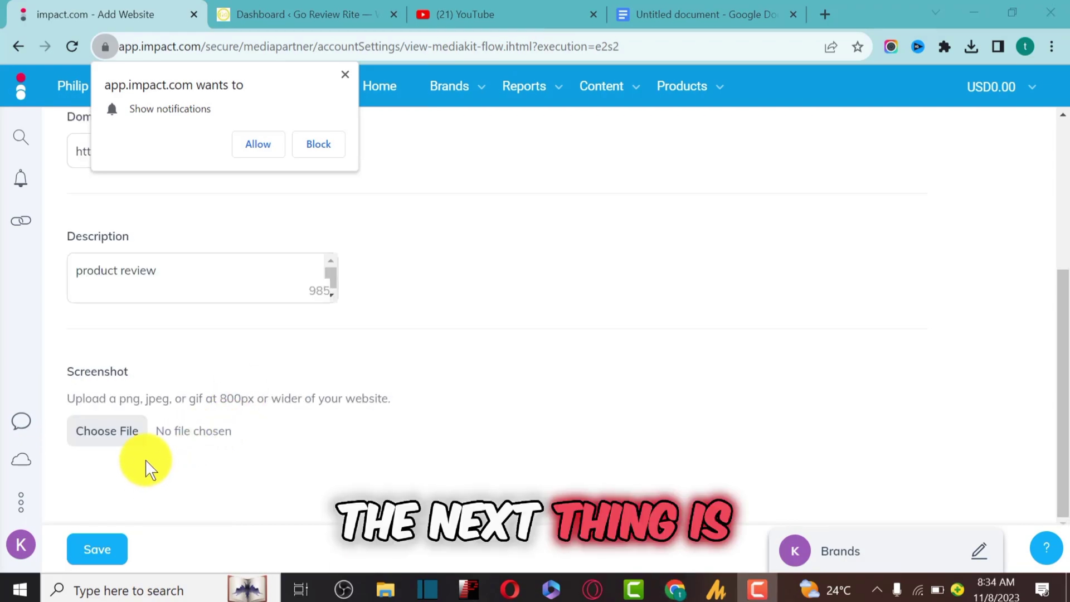
scroll(173, 464, up, 5)
scroll(179, 460, down, 5)
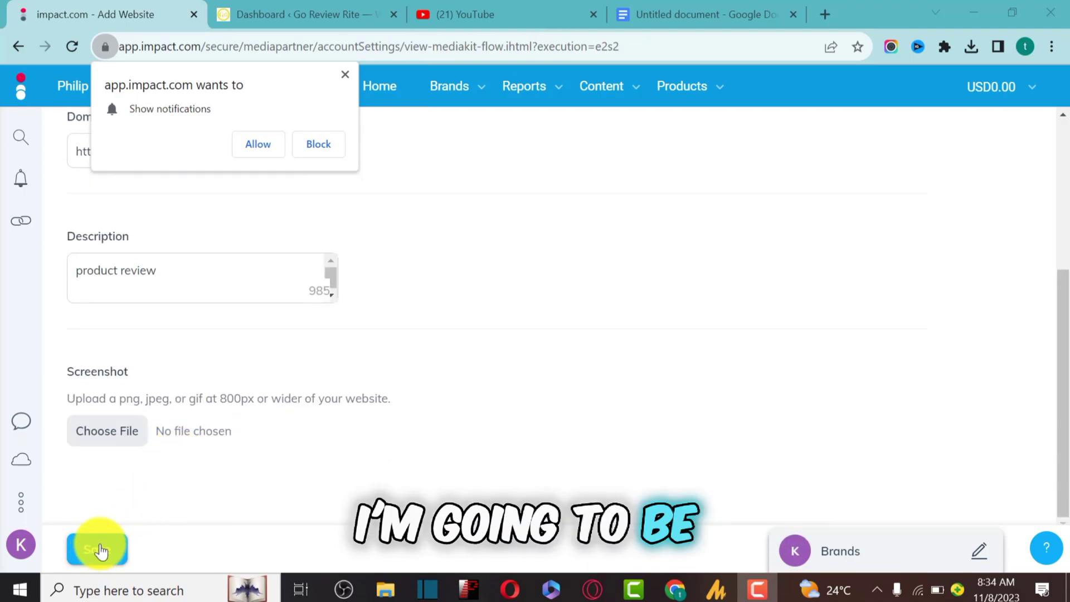
click(99, 549)
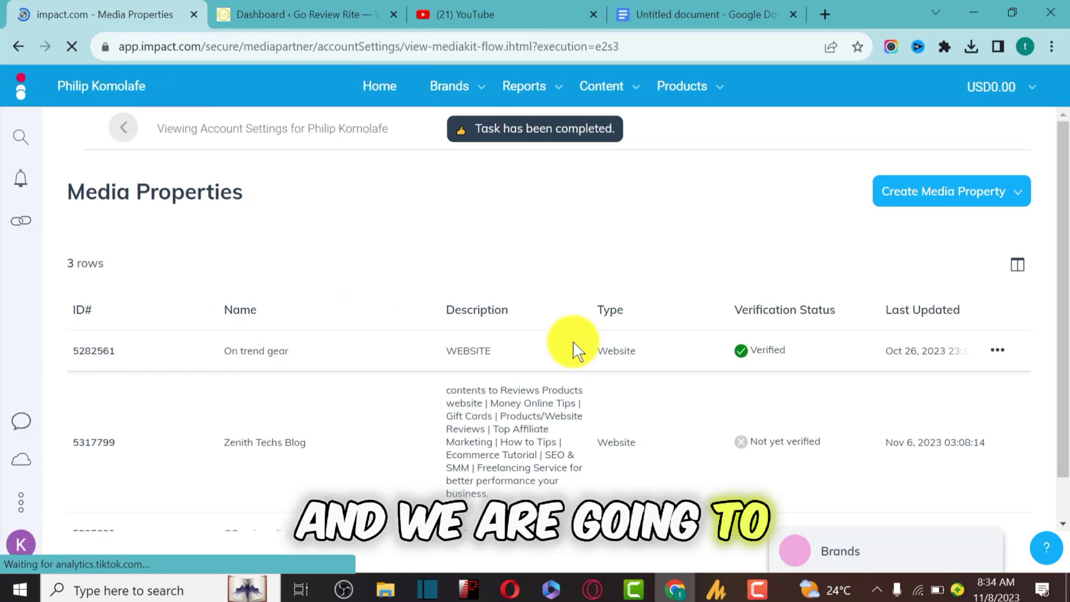
Start verifying GOreview rite and copy the edit-website-content verification text for WordPress.
scroll(574, 350, down, 1)
mouse_move(975, 485)
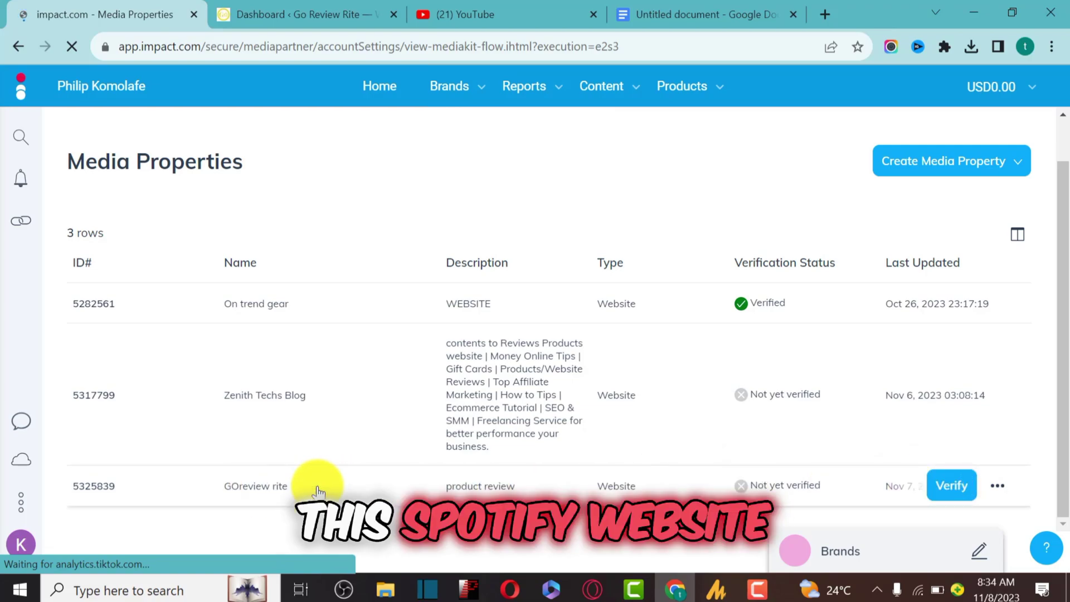
click(953, 486)
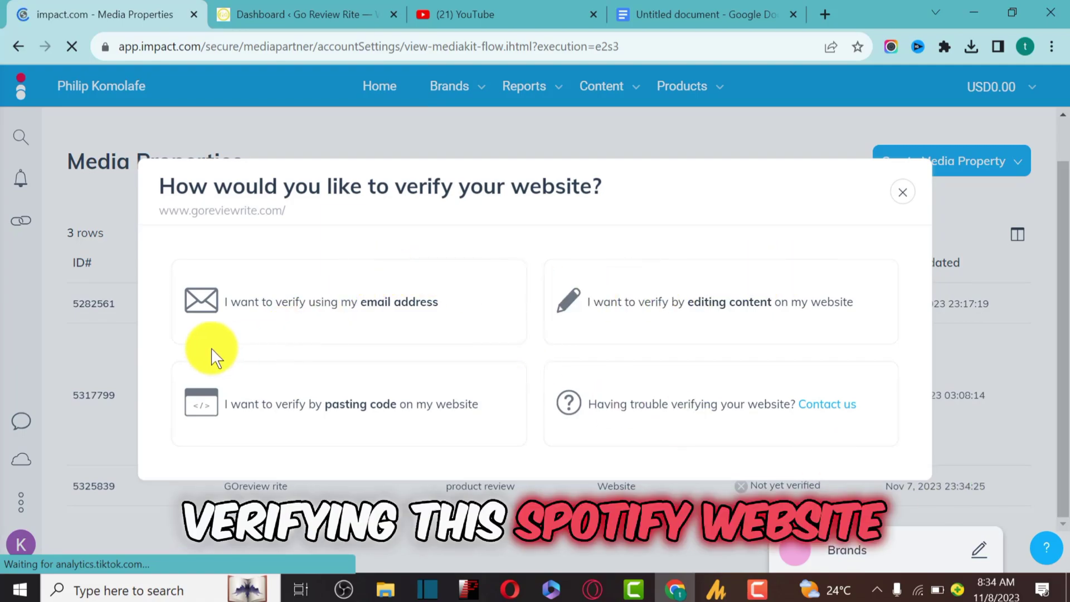
click(380, 307)
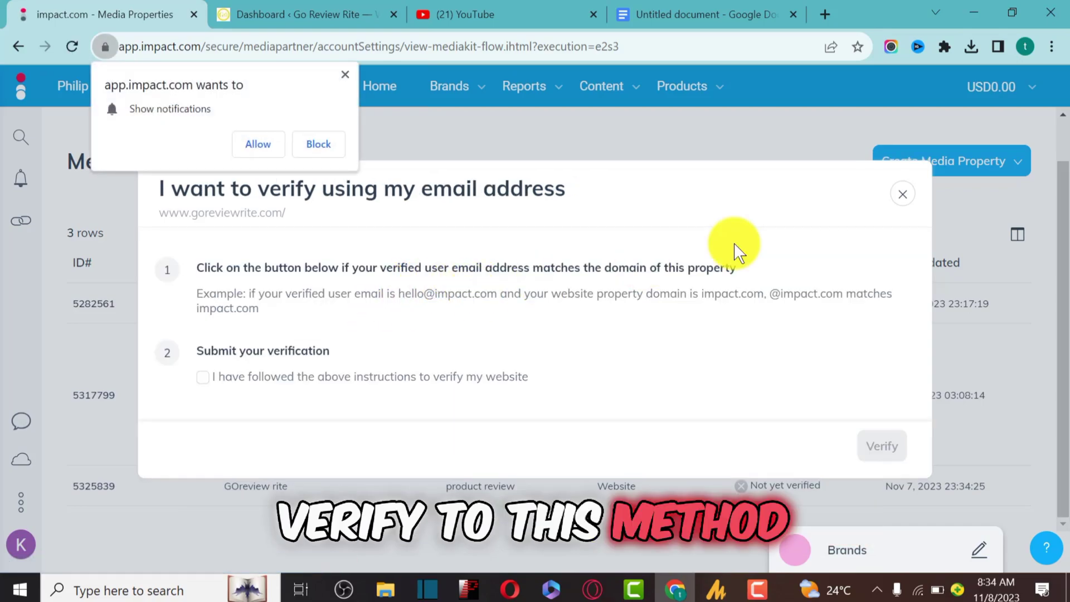
click(903, 195)
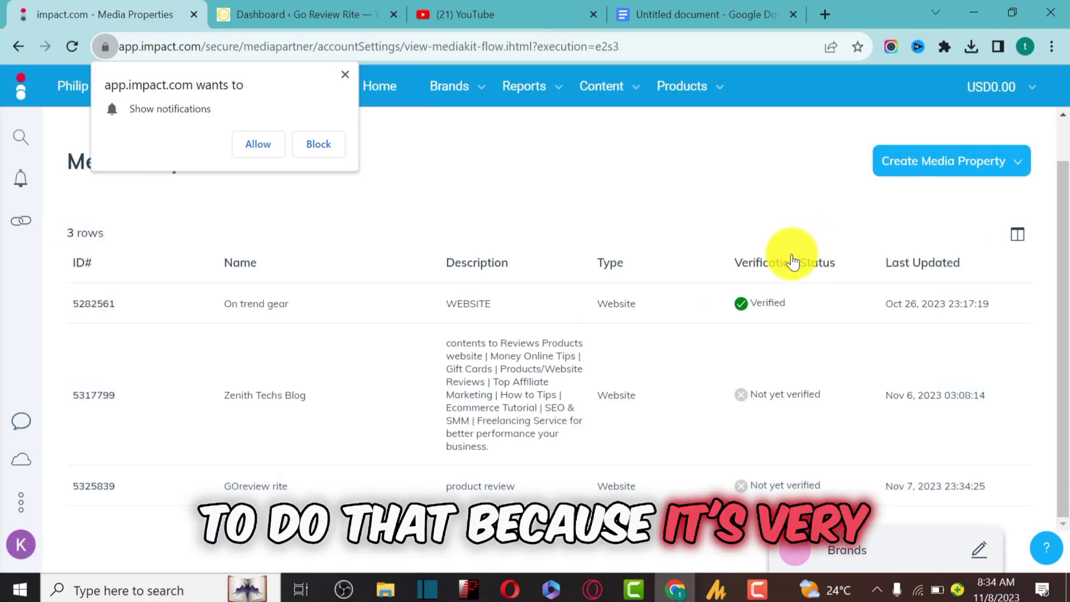
click(956, 488)
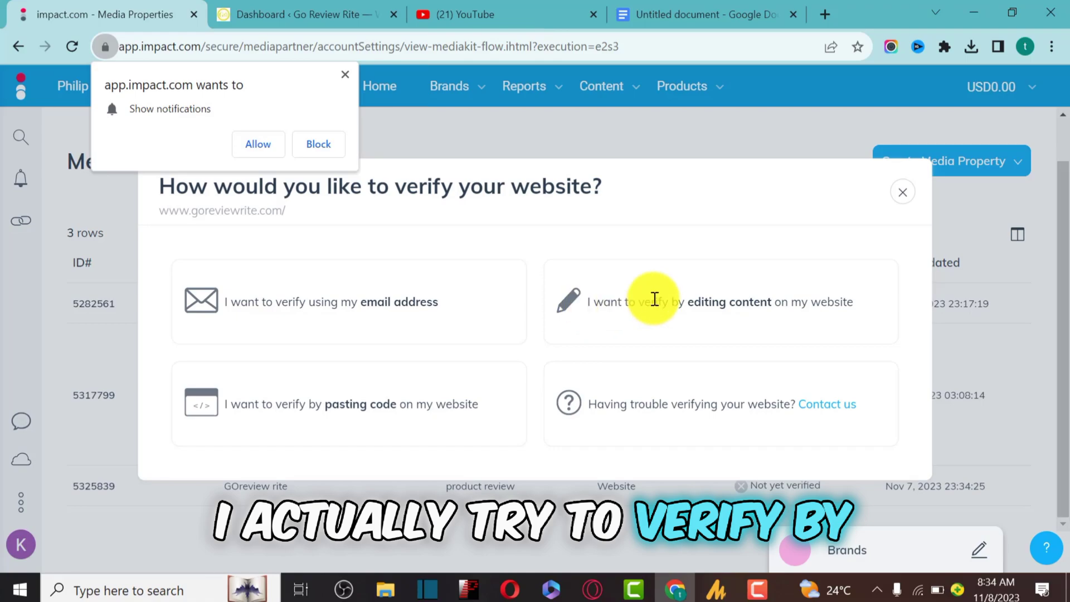
drag(597, 304, 853, 301)
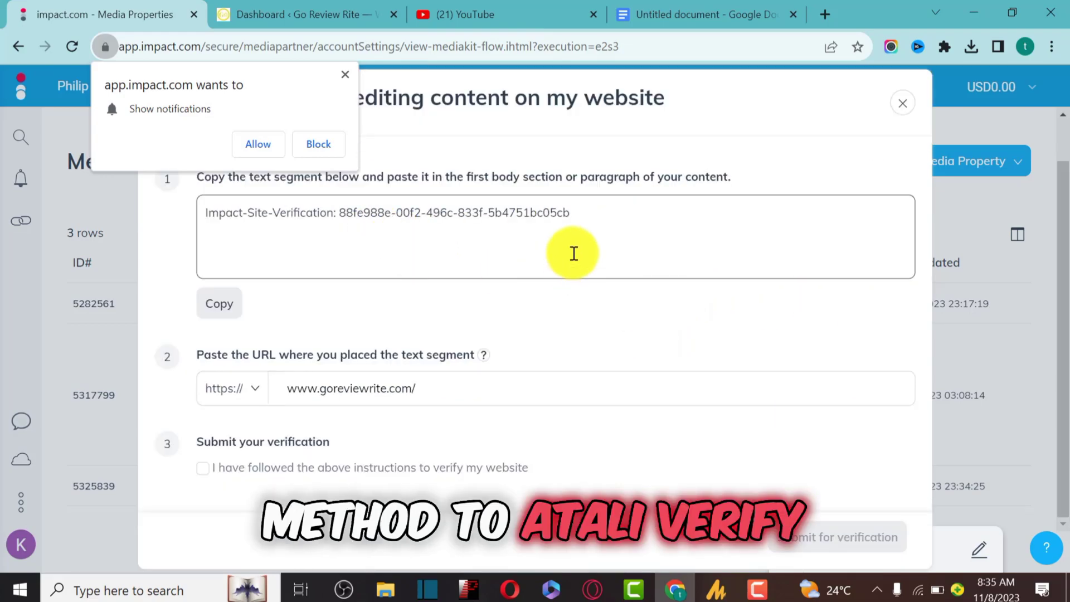
drag(578, 207, 210, 215)
key(ctrl+c)
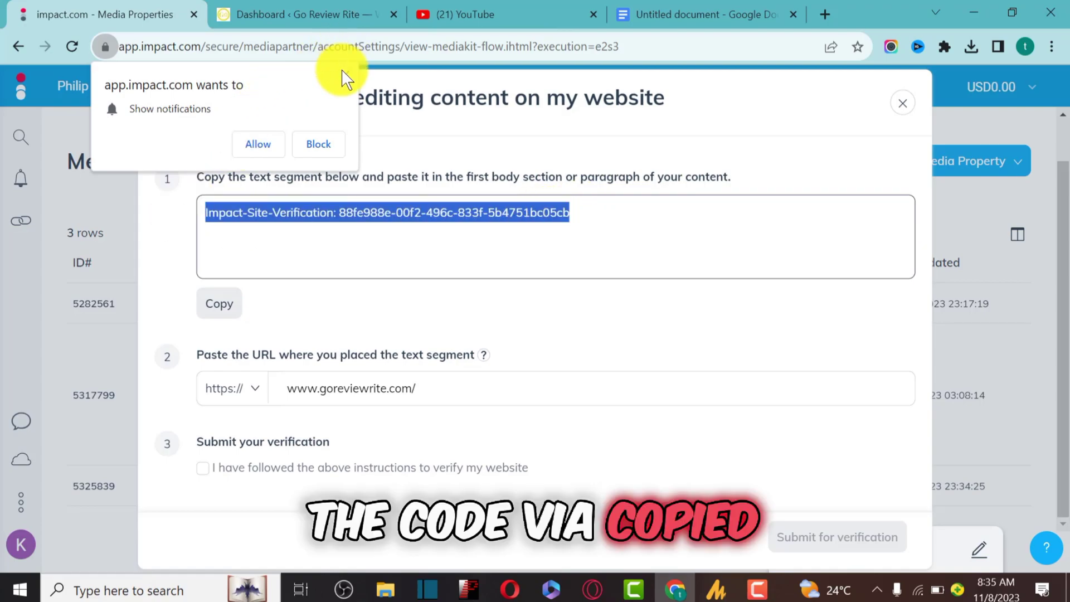
click(311, 10)
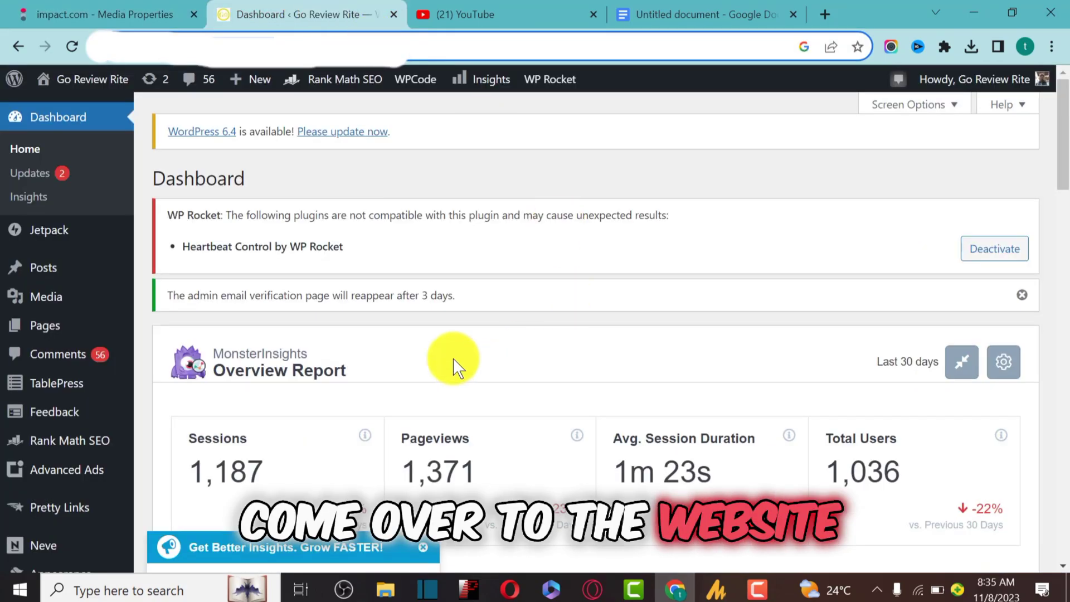
Go to the WordPress Posts list and dismiss the MonsterInsights upgrade popup to reach the QuillBot Review post.
mouse_move(52, 281)
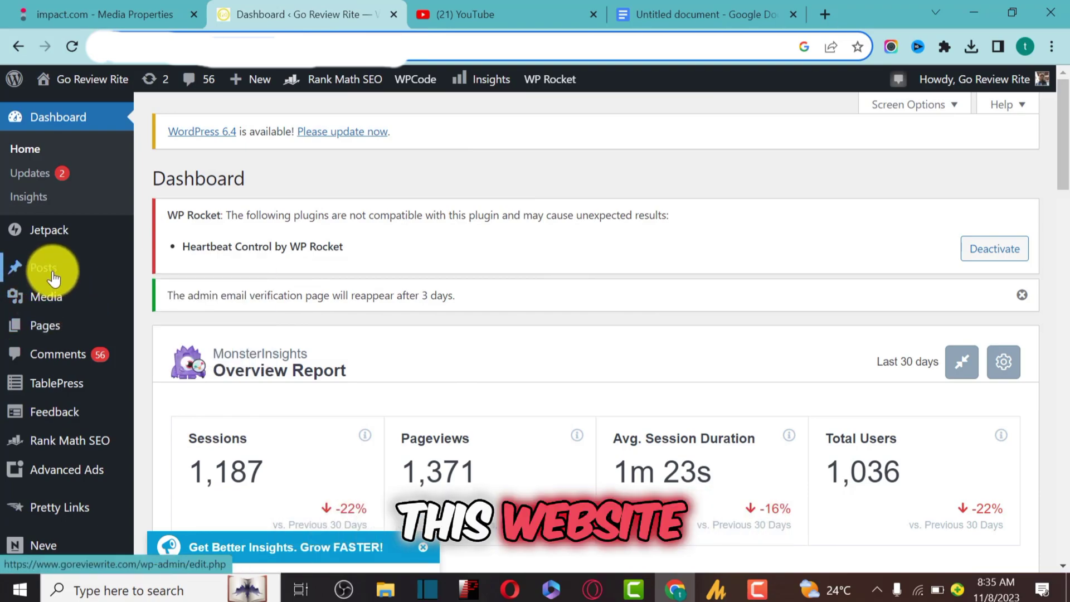
click(52, 273)
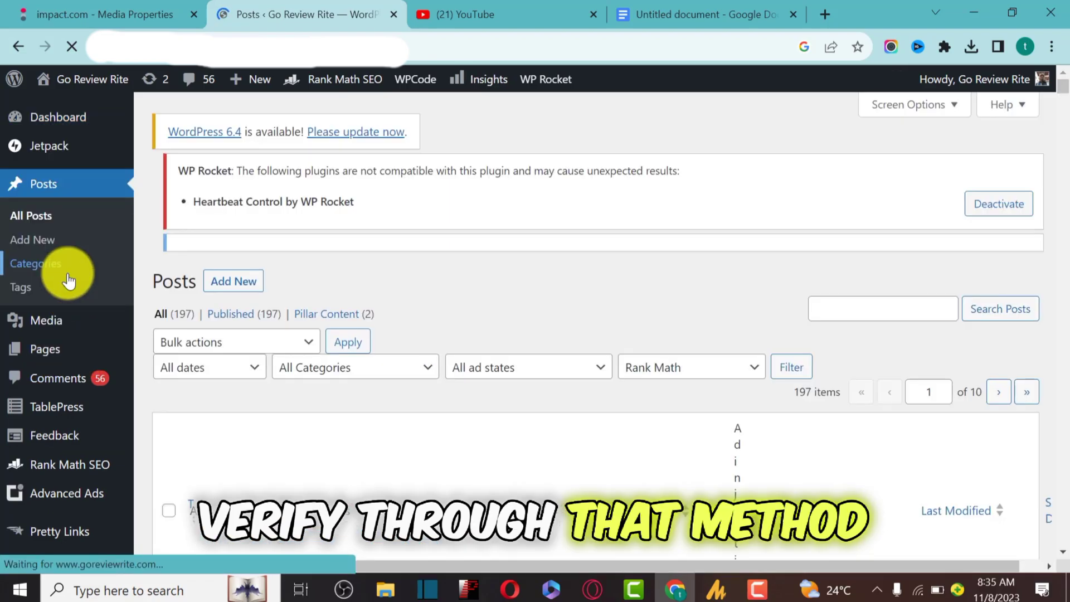
scroll(457, 398, down, 6)
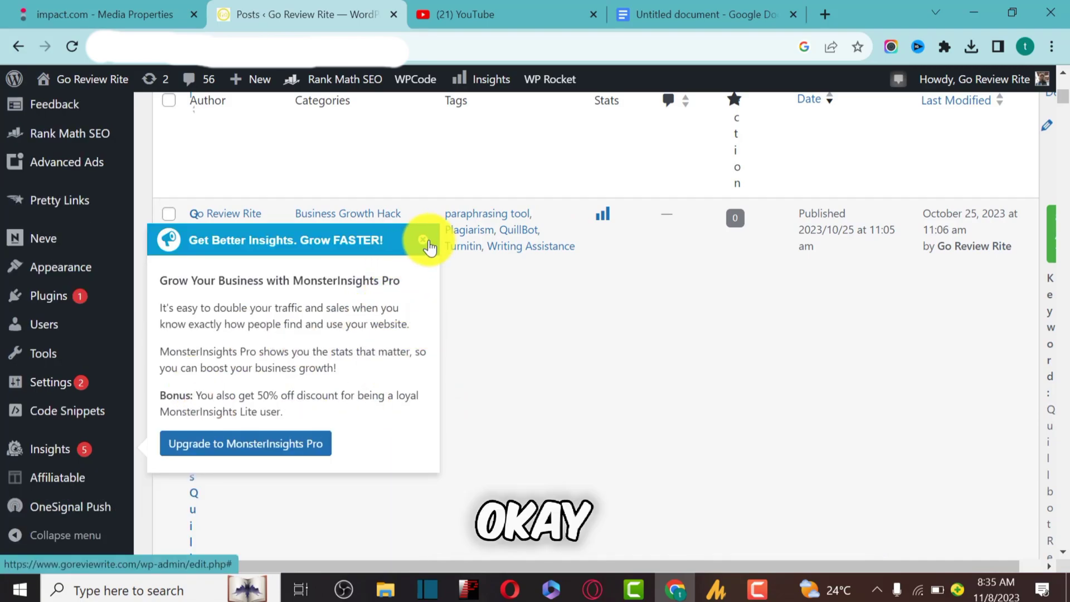
click(424, 241)
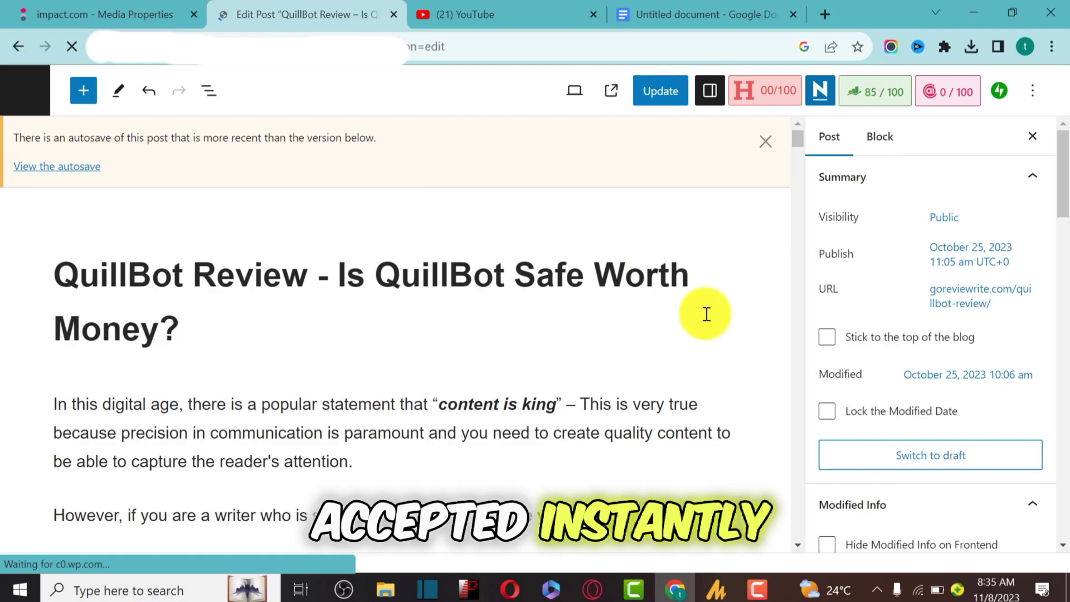
Paste the Impact verification line as a new paragraph after the QuillBot intro and update the post.
scroll(634, 390, down, 6)
scroll(365, 387, up, 2)
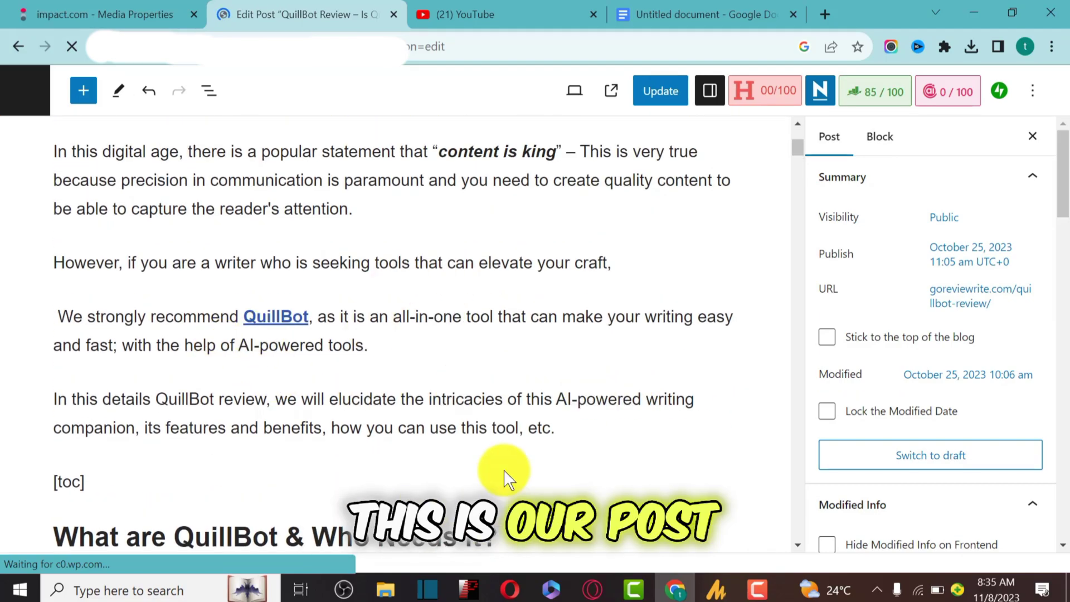
click(575, 424)
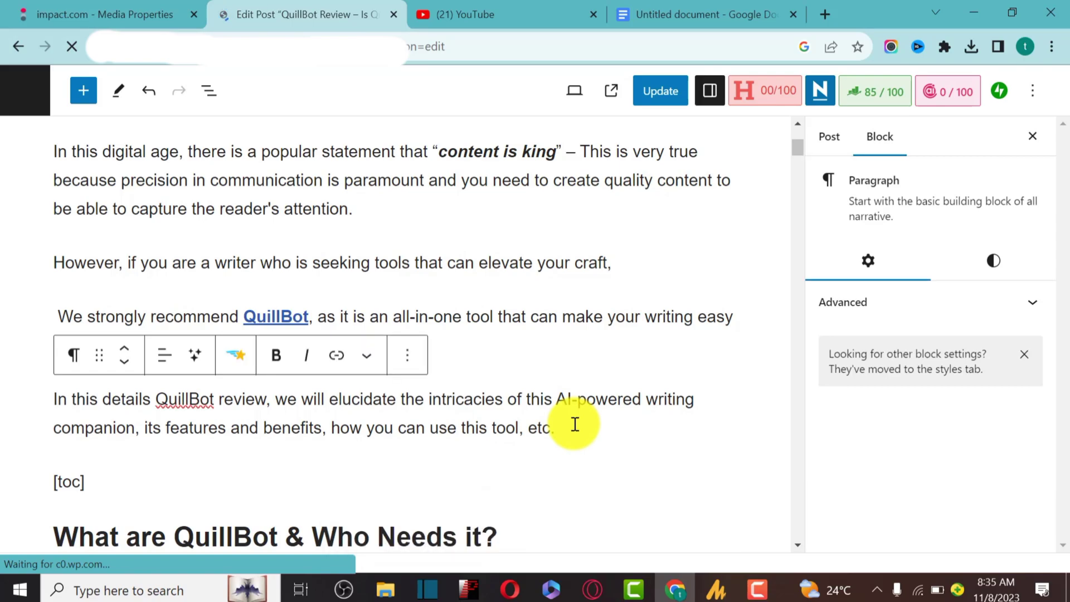
key(Return)
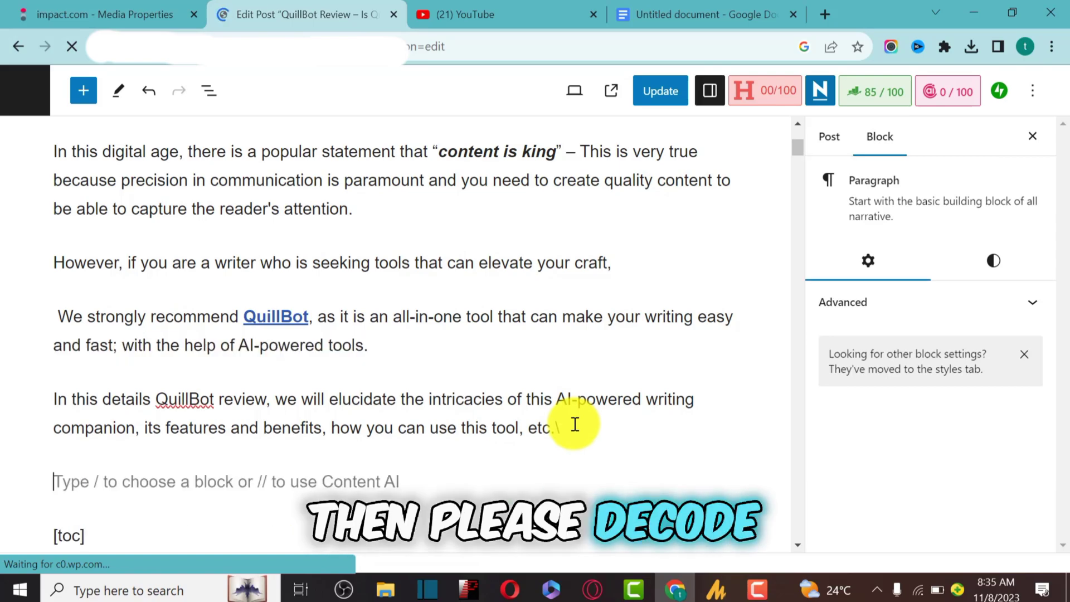
key(ctrl+v)
click(673, 99)
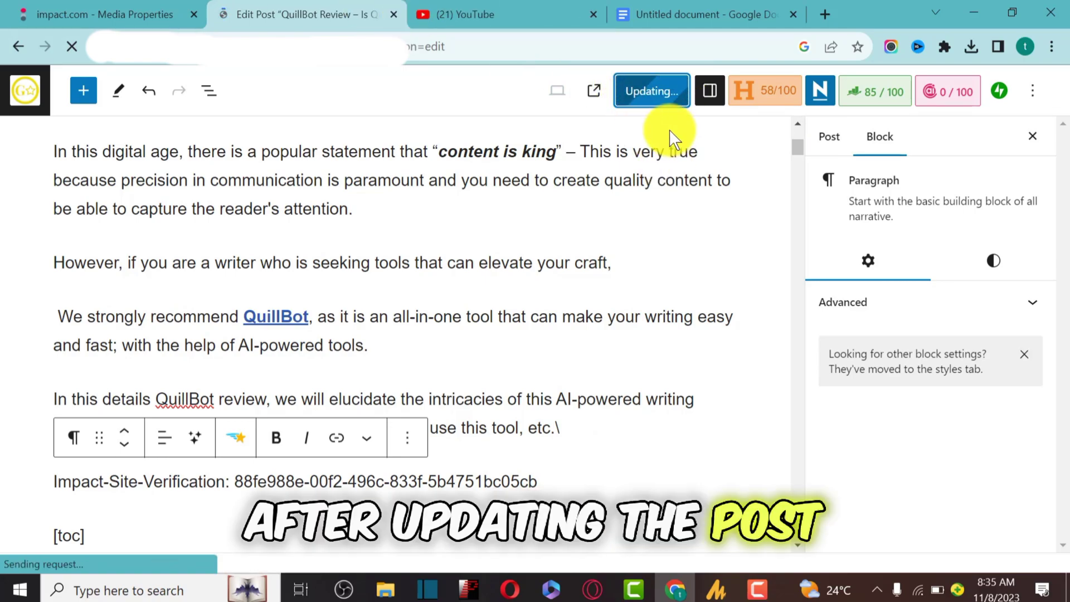
click(56, 14)
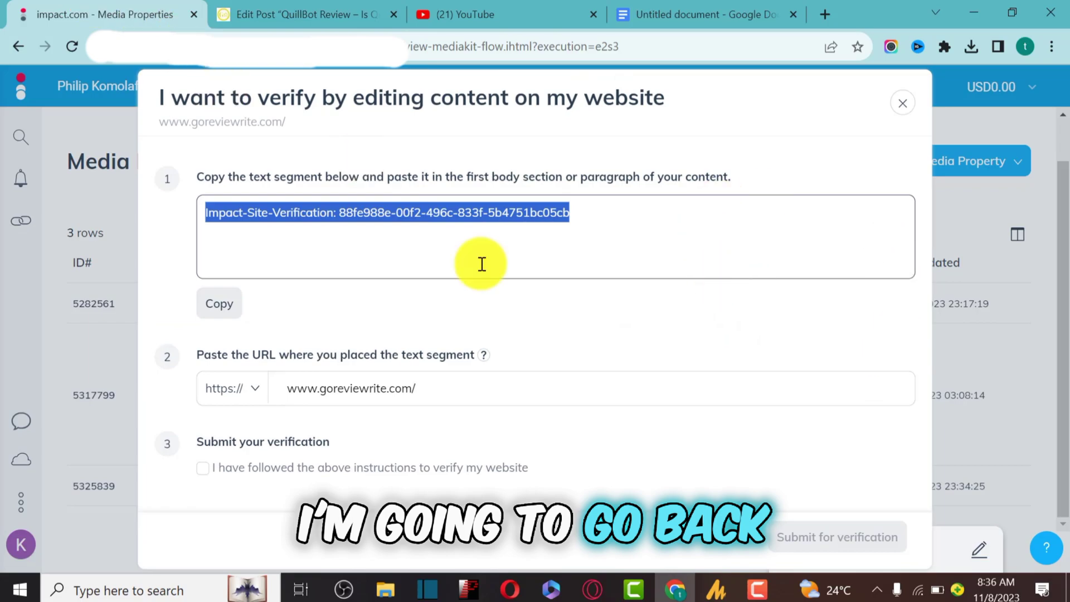
Tick 'I have followed the above instructions' and submit goreviewrite.com for verification.
click(204, 470)
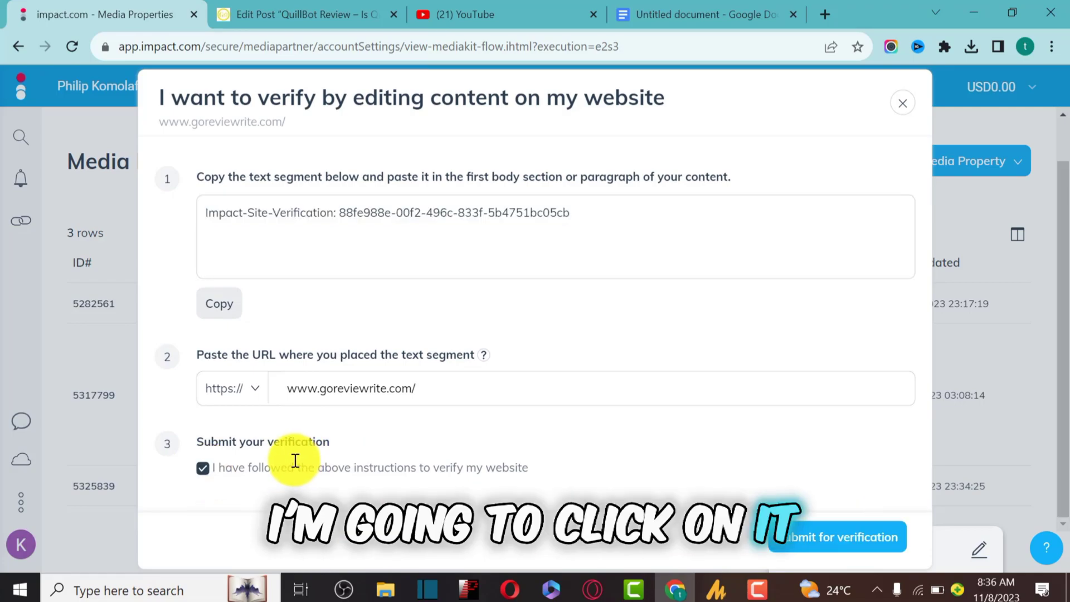
click(812, 533)
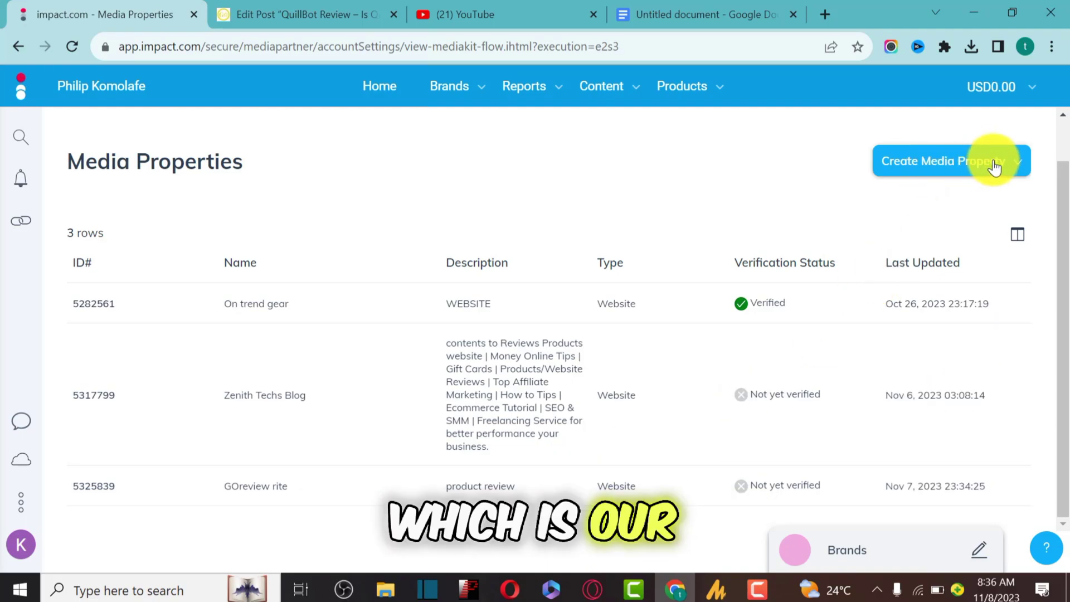
Start a new Social media property and browse the Add a Social Property platform tiles.
click(933, 163)
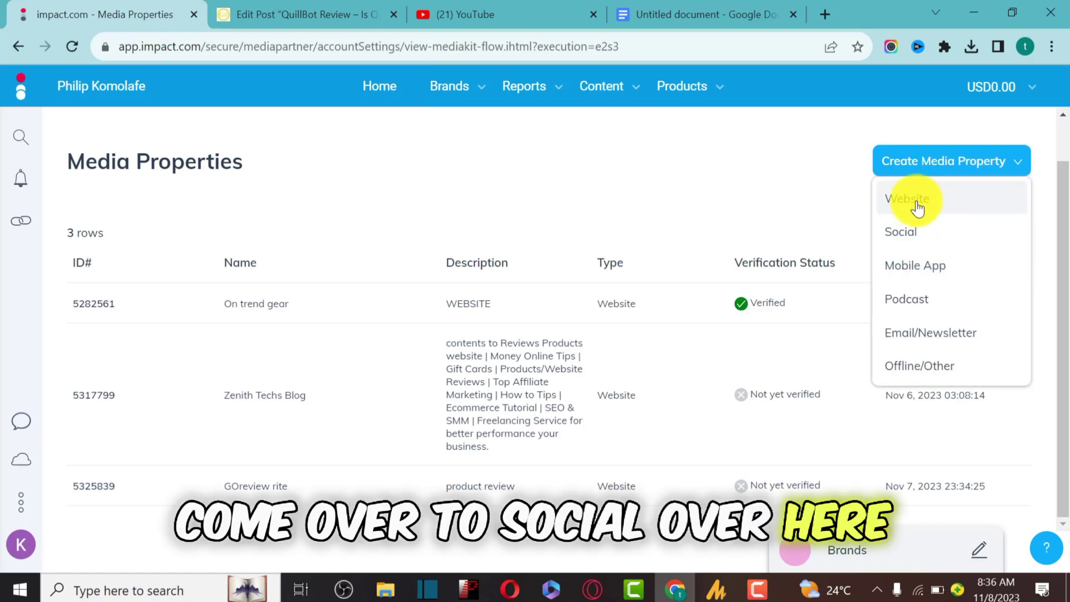
click(911, 232)
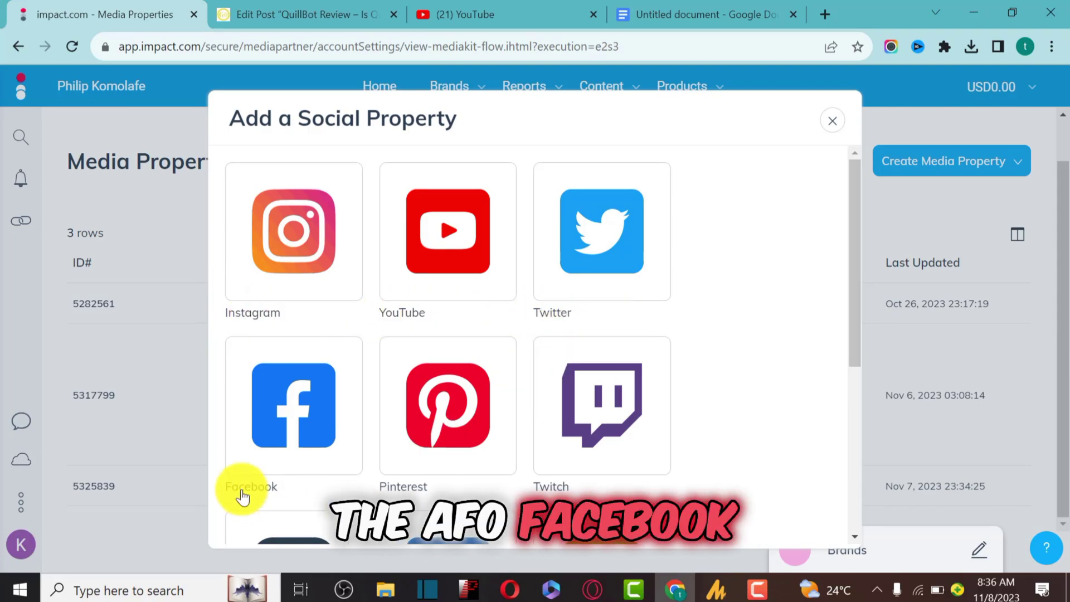
scroll(429, 484, down, 3)
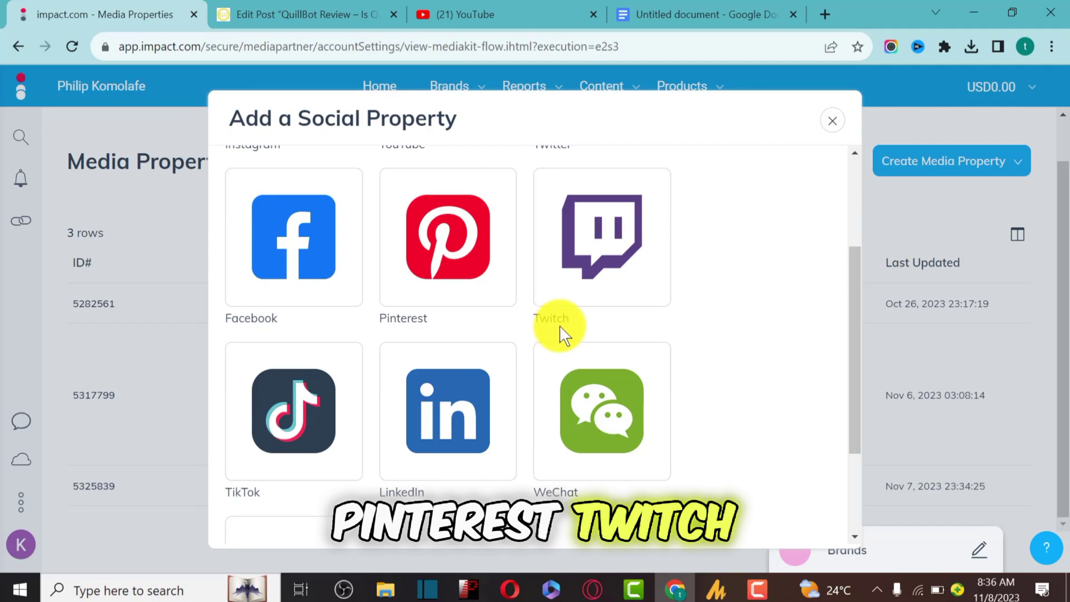
scroll(502, 494, down, 3)
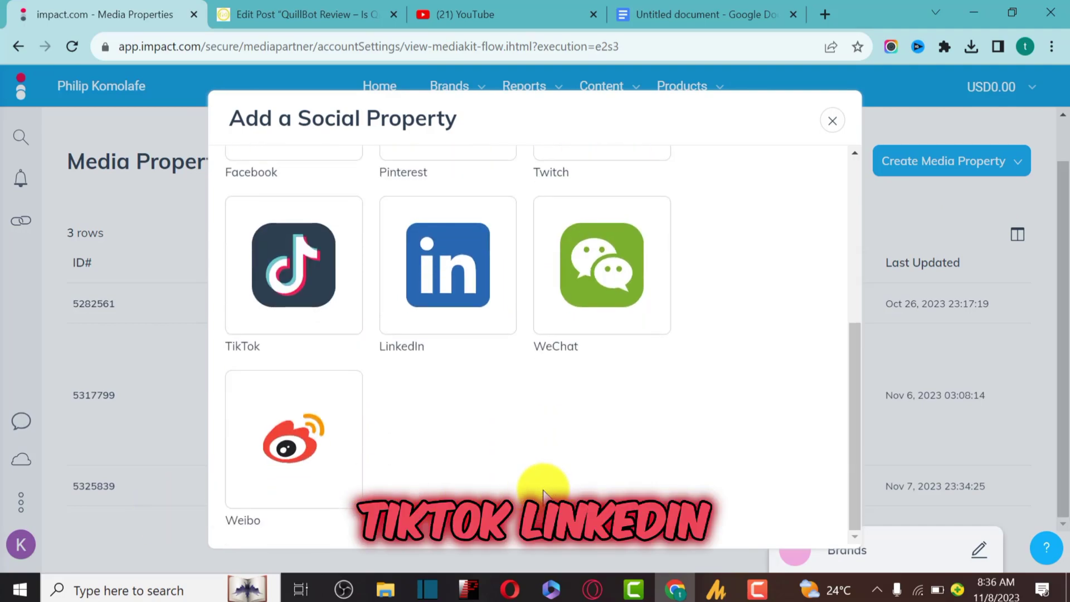
scroll(395, 464, up, 5)
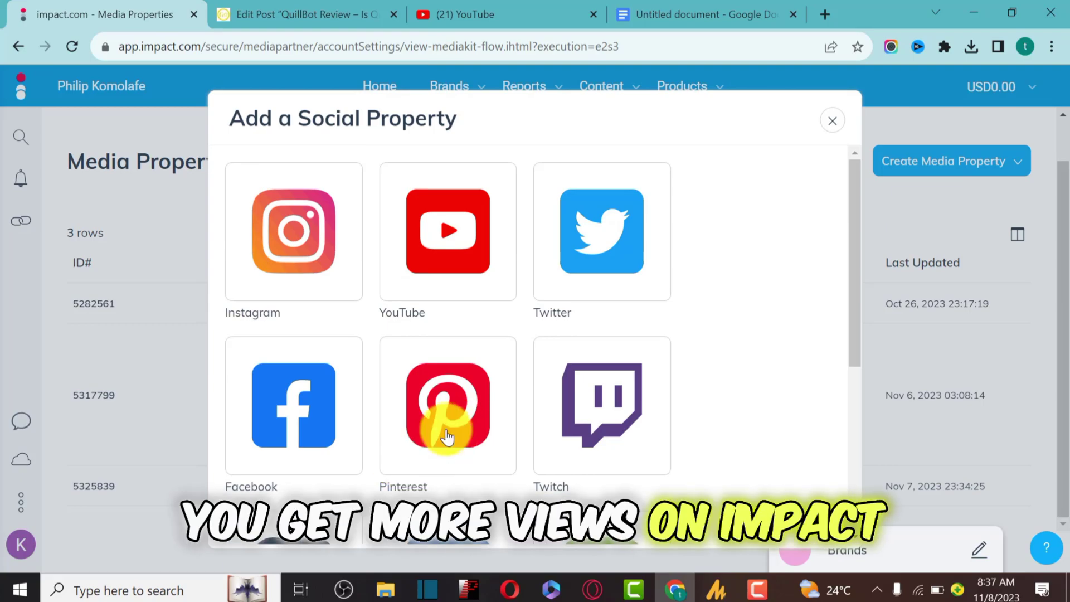
scroll(495, 366, down, 2)
scroll(495, 373, up, 2)
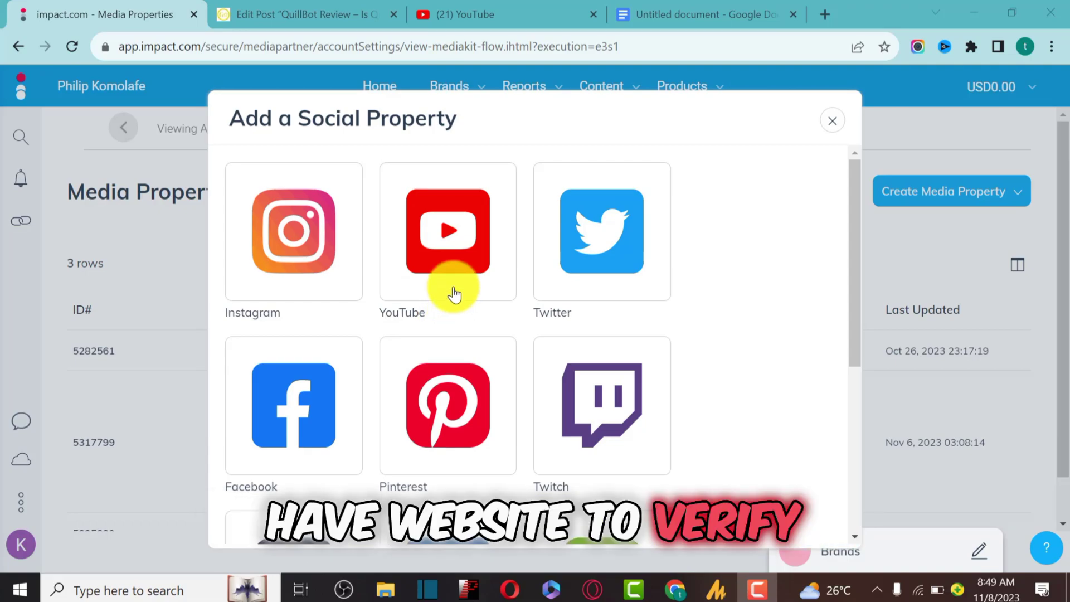
scroll(449, 289, down, 3)
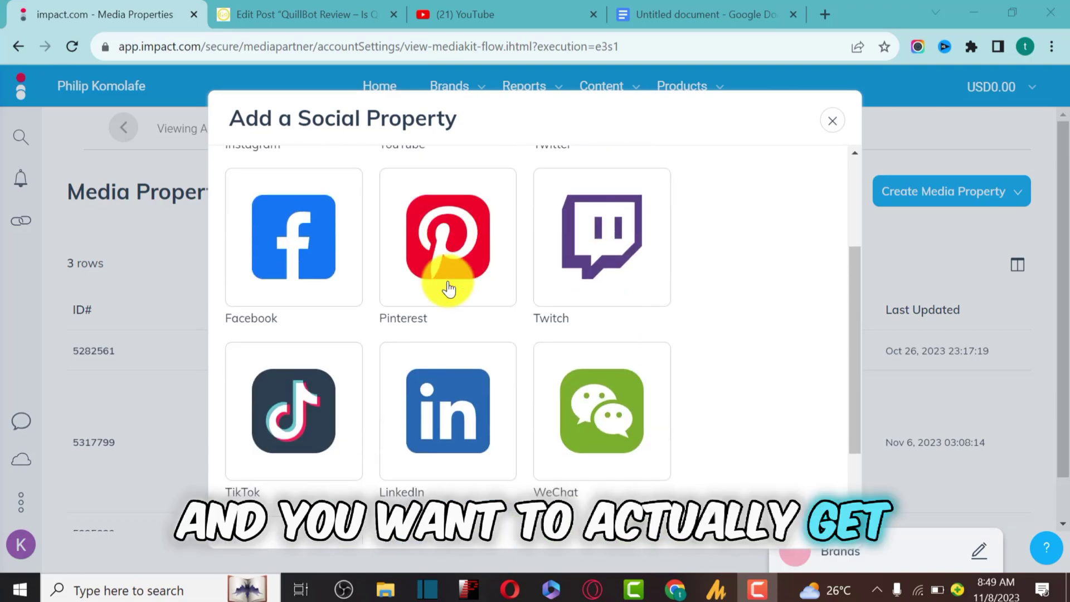
scroll(446, 285, down, 2)
scroll(444, 284, up, 5)
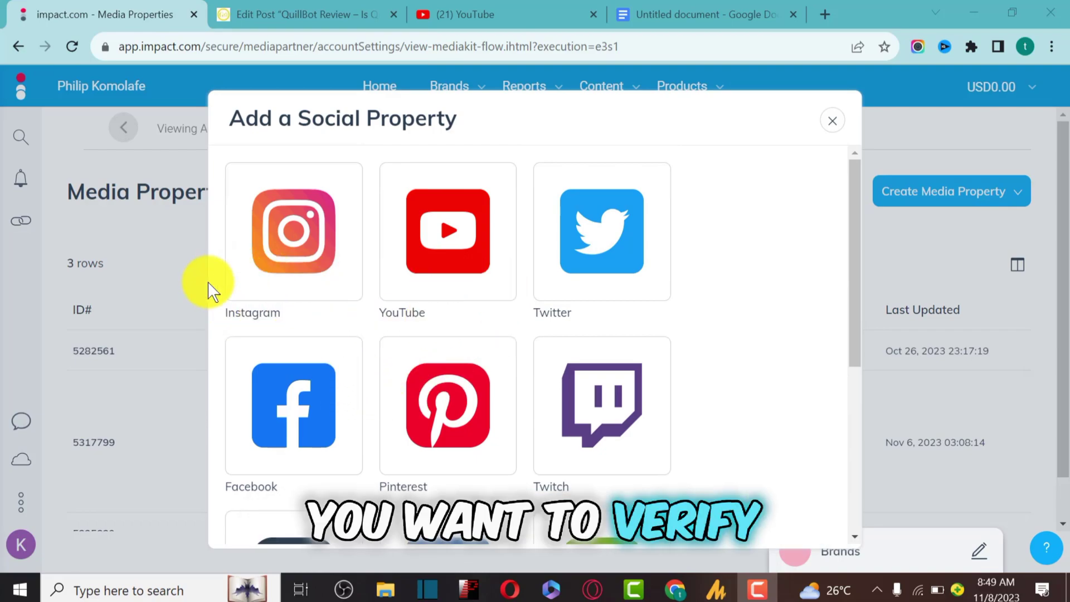
scroll(578, 342, down, 3)
scroll(577, 343, up, 3)
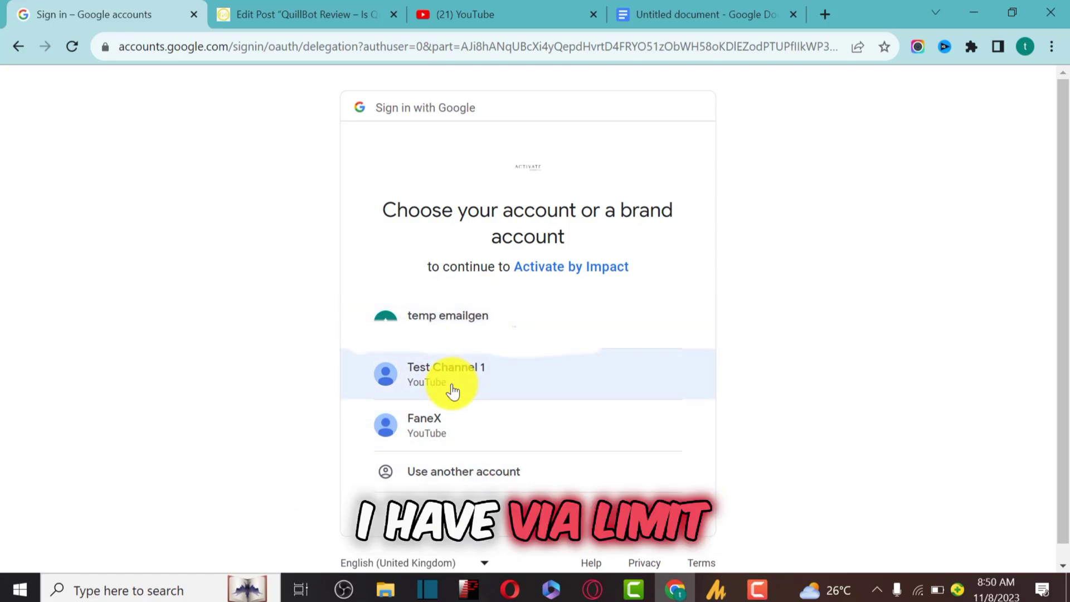
Choose the Test Channel 1 Google account and allow Activate by Impact access to the channel.
click(412, 378)
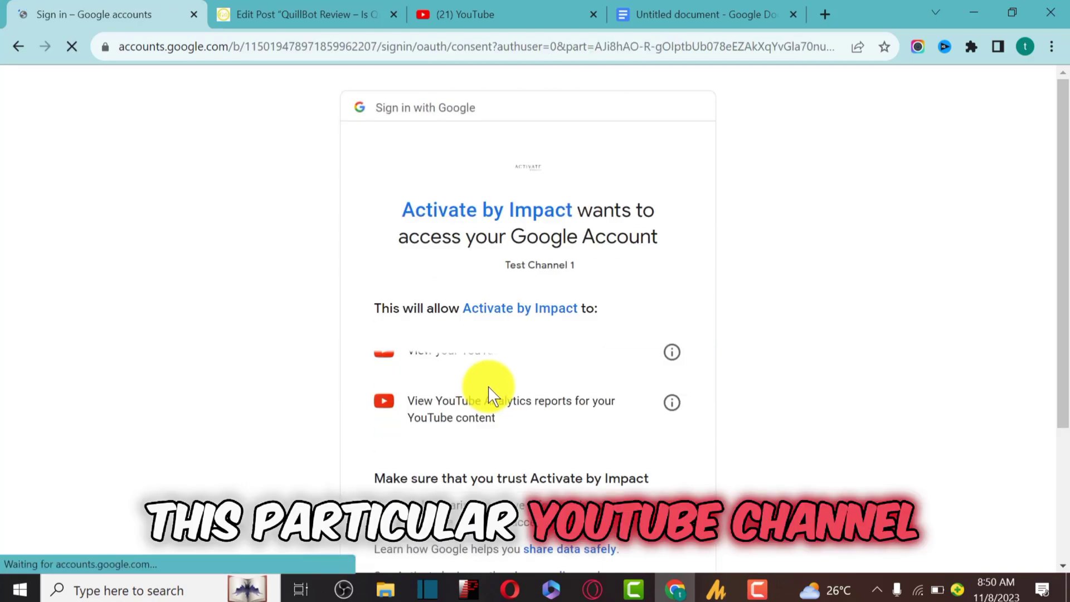
scroll(556, 363, down, 3)
scroll(556, 363, up, 3)
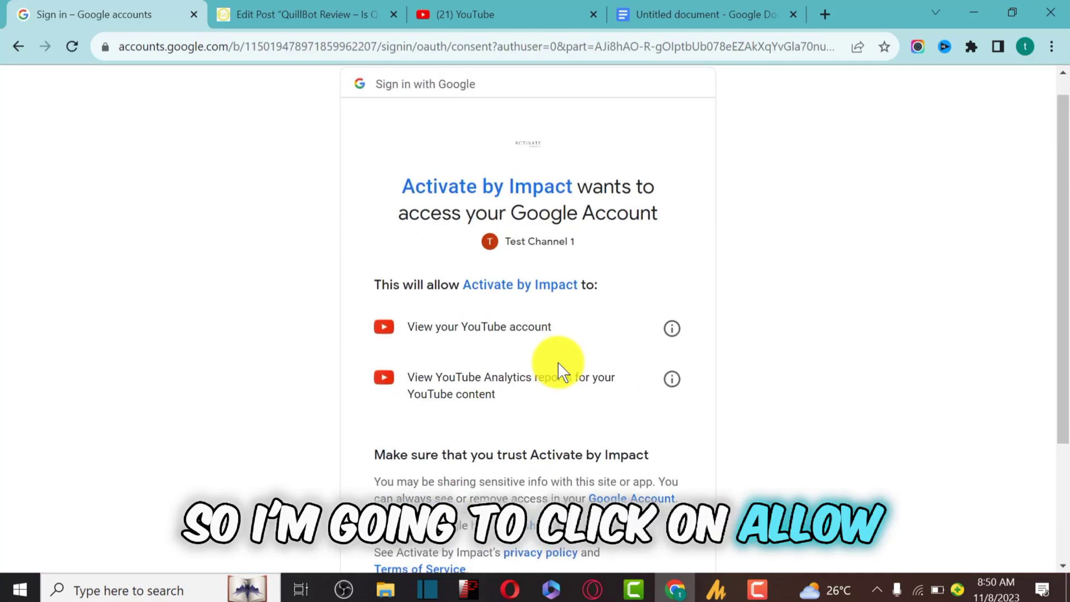
scroll(557, 363, down, 3)
click(609, 454)
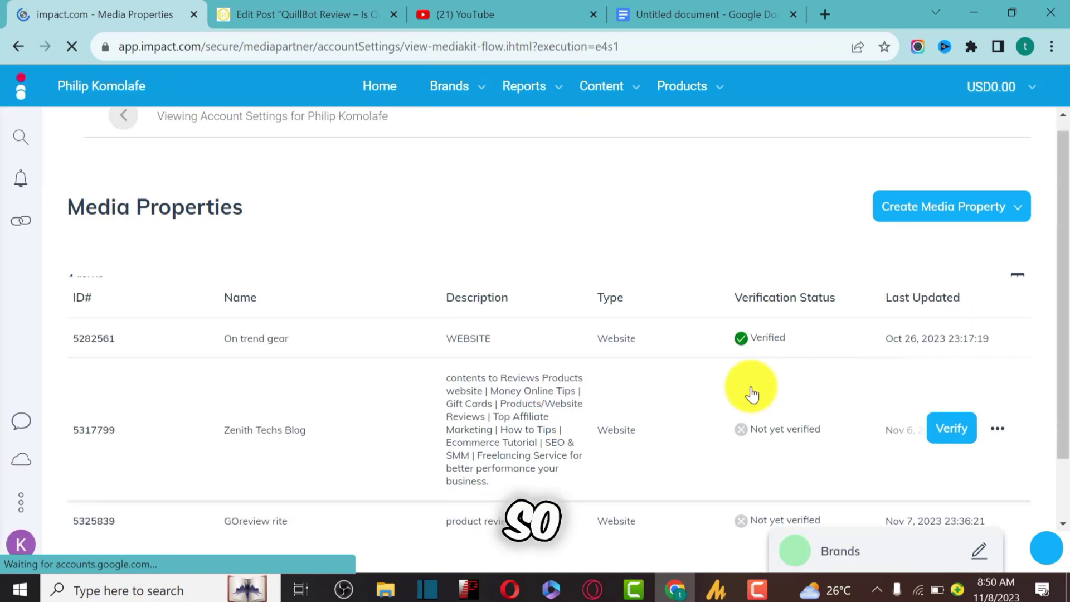
Check the new YOUTUBE property row, with its 1.7k description and Verified status.
scroll(753, 387, down, 2)
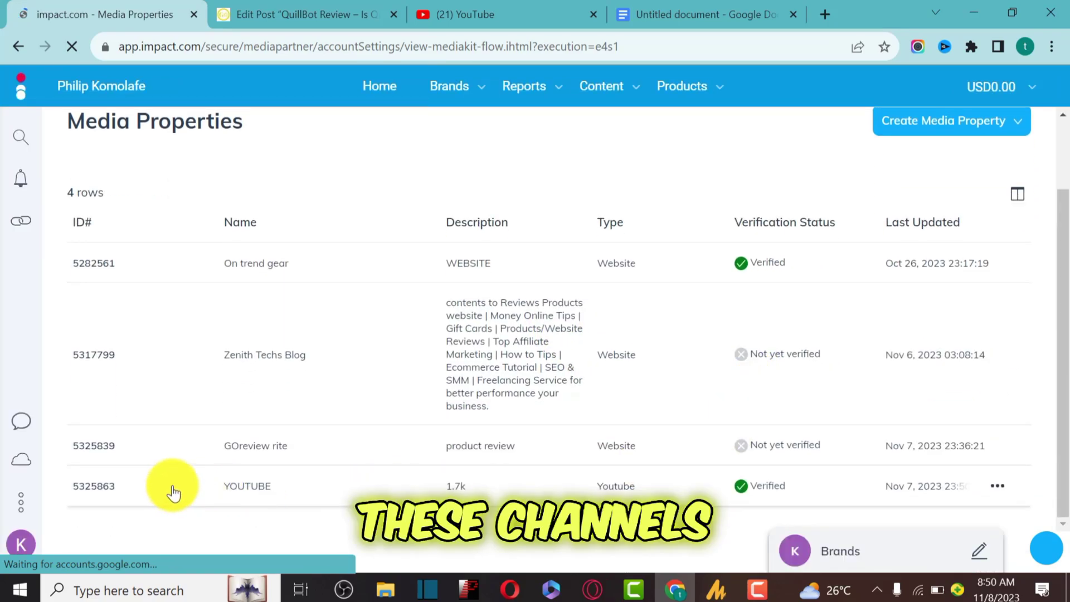
drag(173, 492, 360, 493)
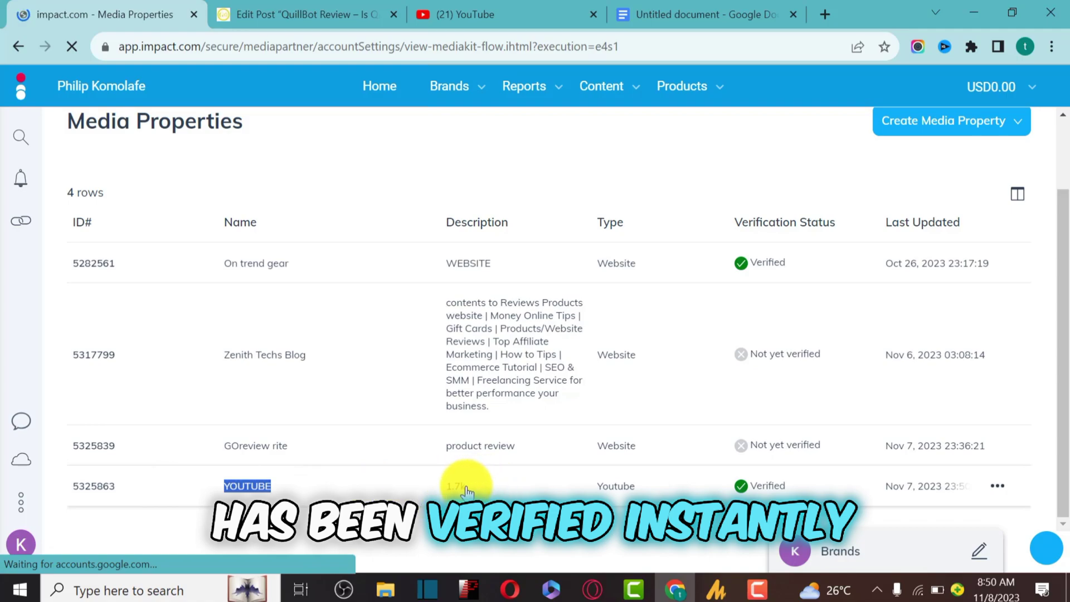
drag(433, 486, 470, 488)
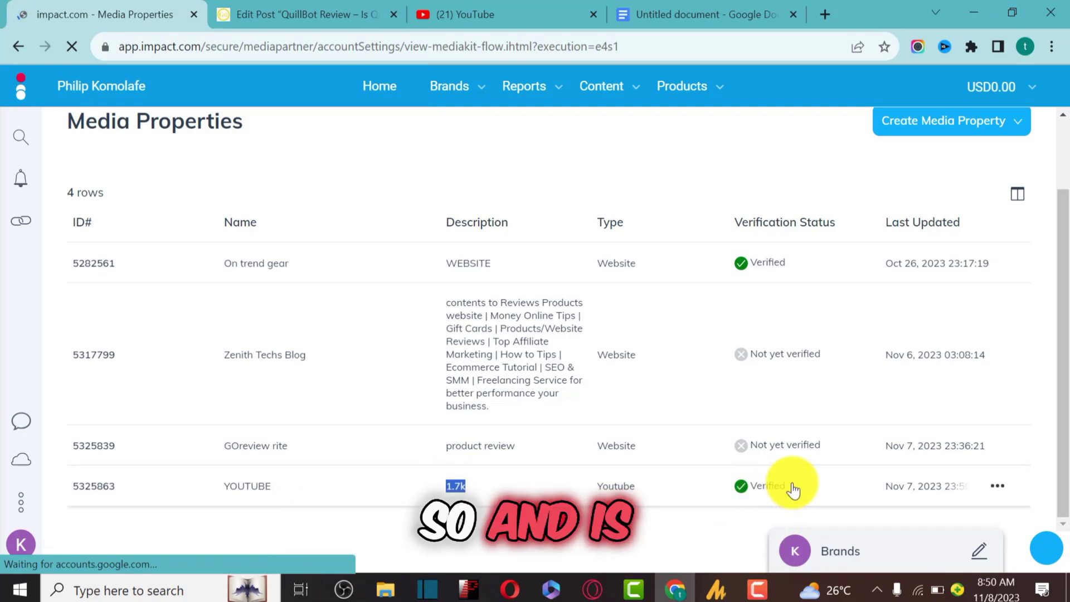
drag(788, 486, 731, 493)
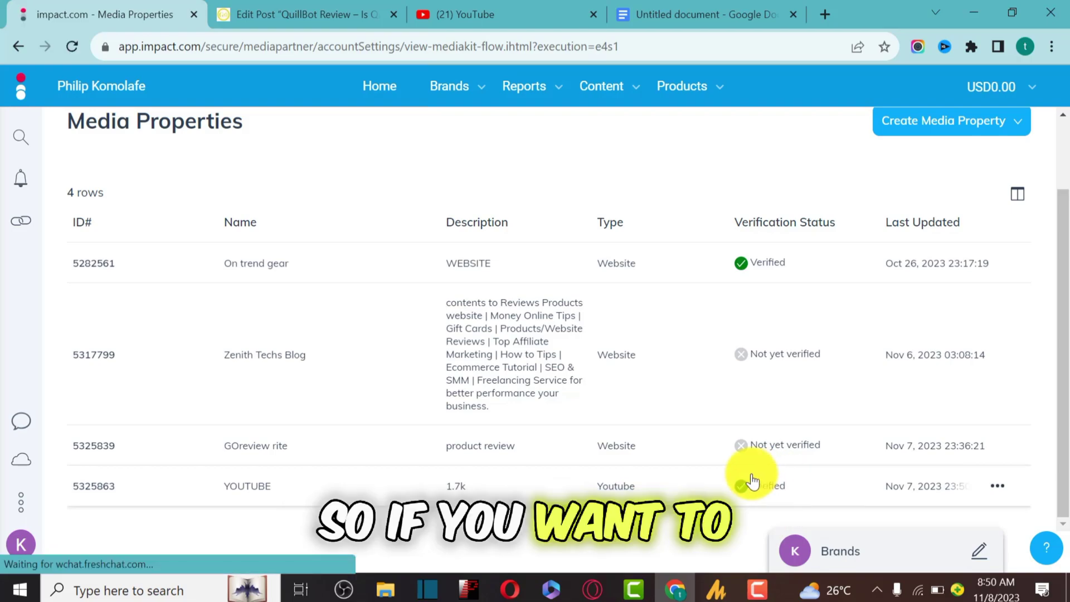
Go to the Home dashboard and browse it, then open Brands > Find Brands.
click(108, 85)
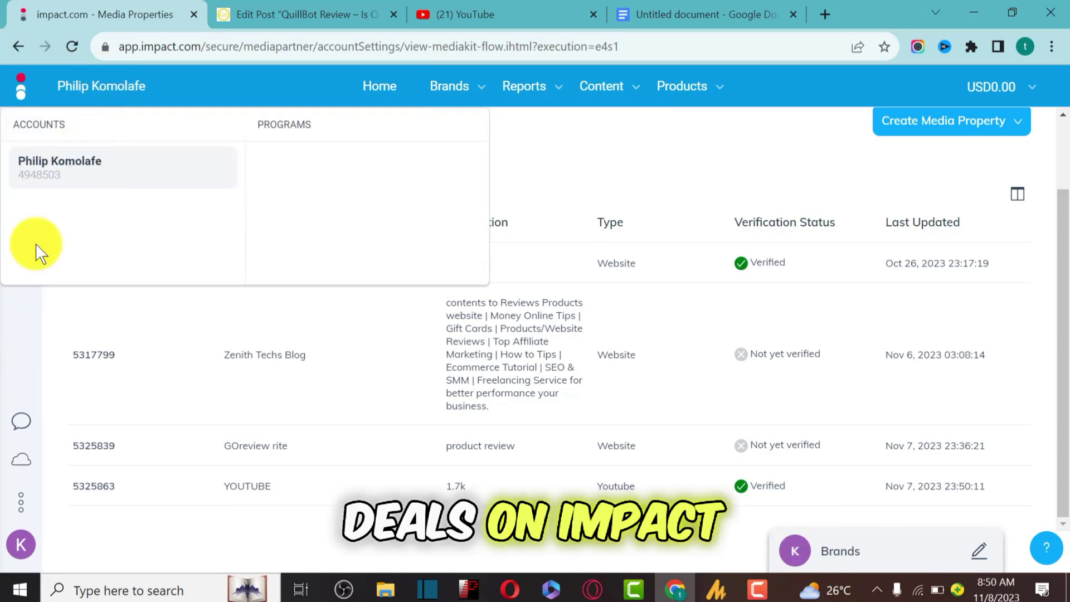
click(381, 87)
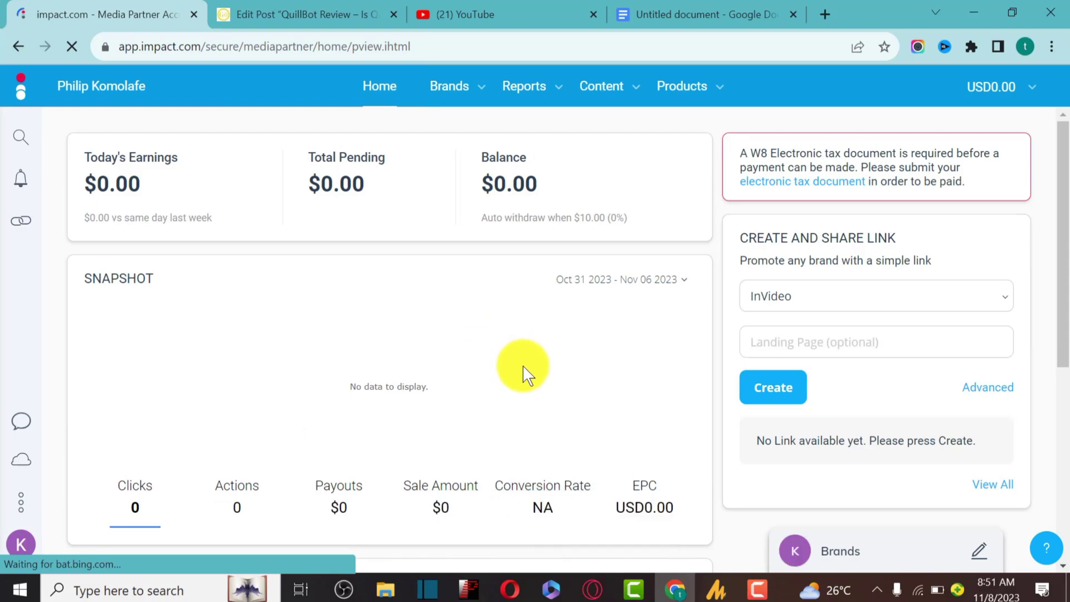
scroll(524, 371, down, 6)
scroll(523, 372, up, 5)
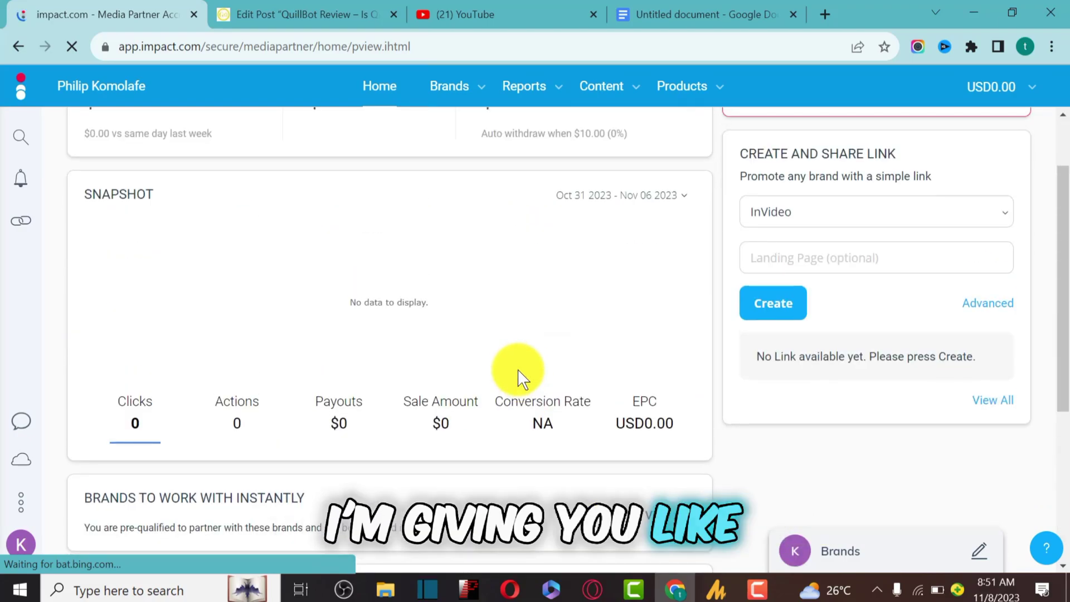
scroll(560, 301, down, 3)
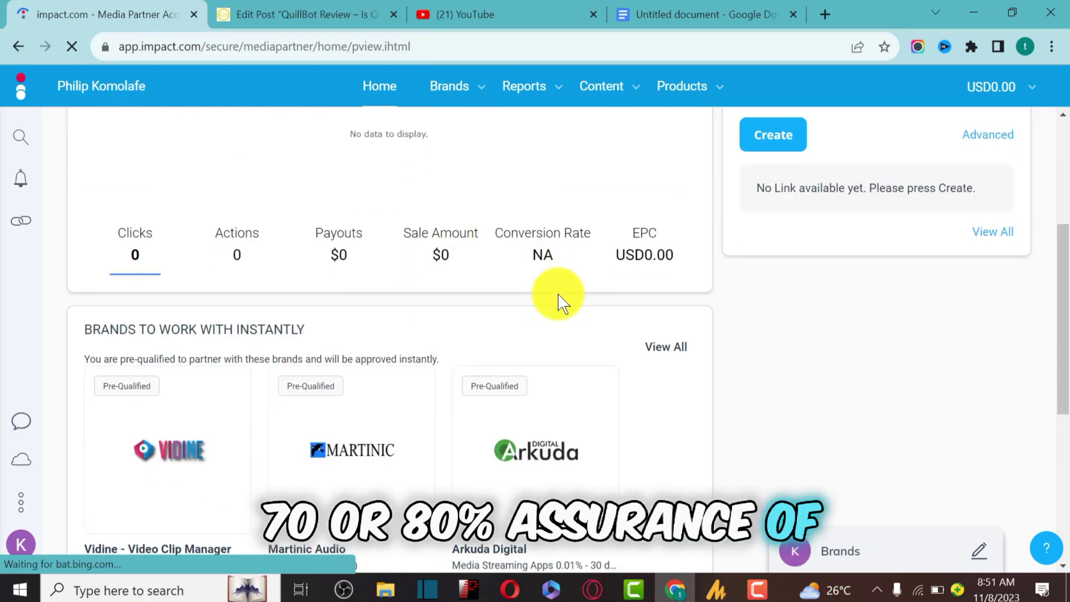
scroll(559, 299, down, 6)
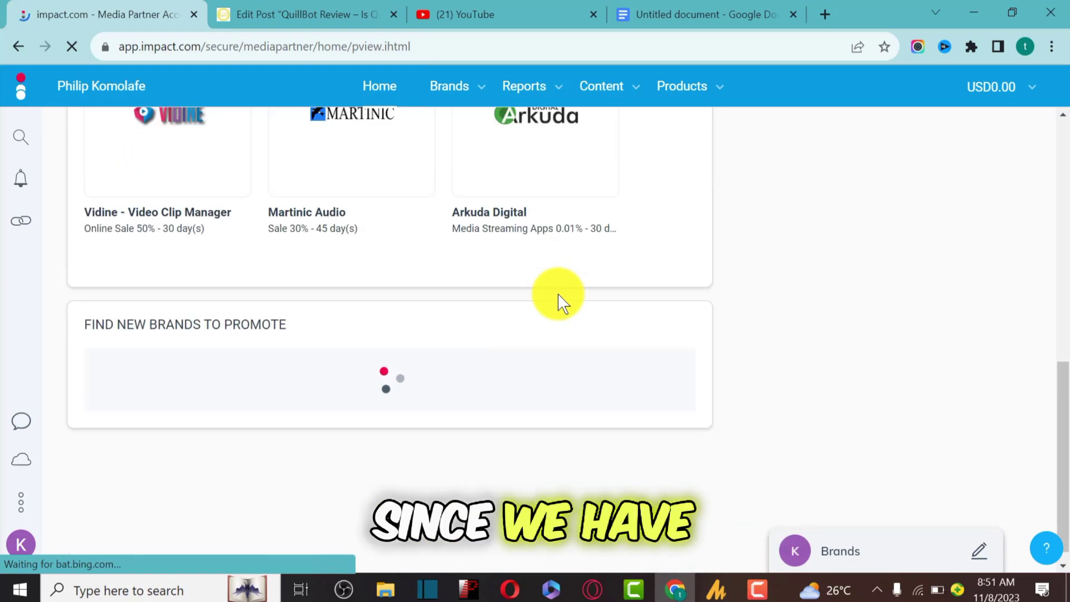
scroll(559, 301, up, 9)
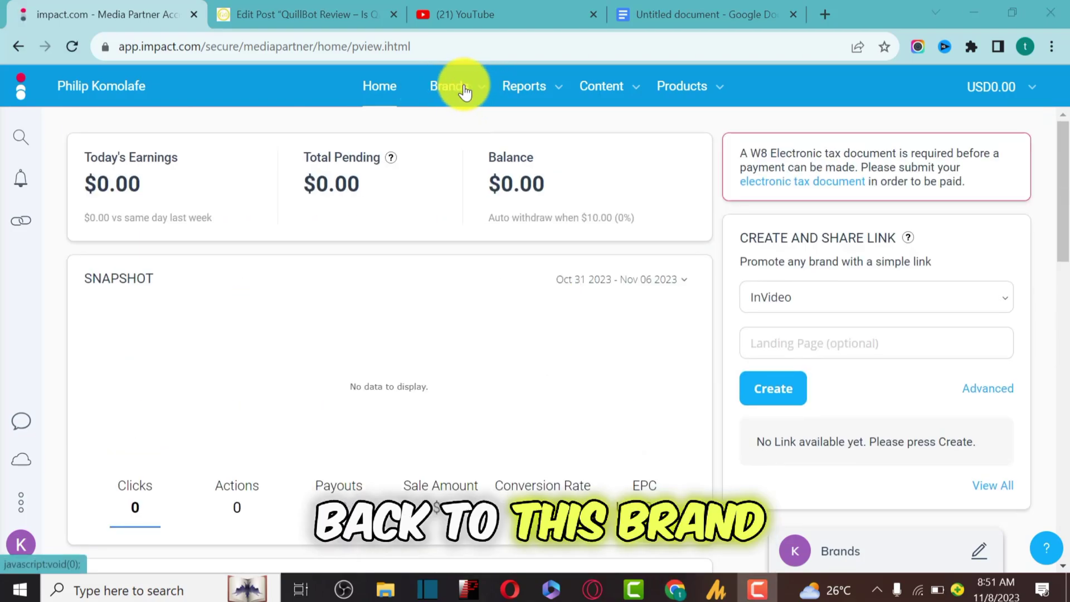
click(481, 92)
click(469, 126)
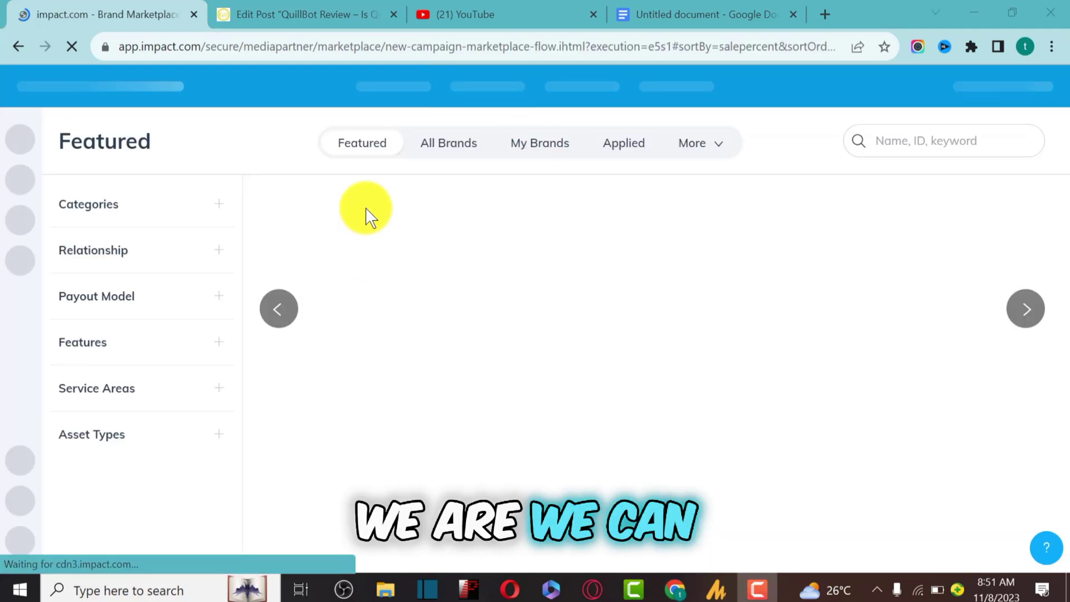
Expand the Categories filter on the Brand Marketplace and scroll through its list.
scroll(617, 287, down, 5)
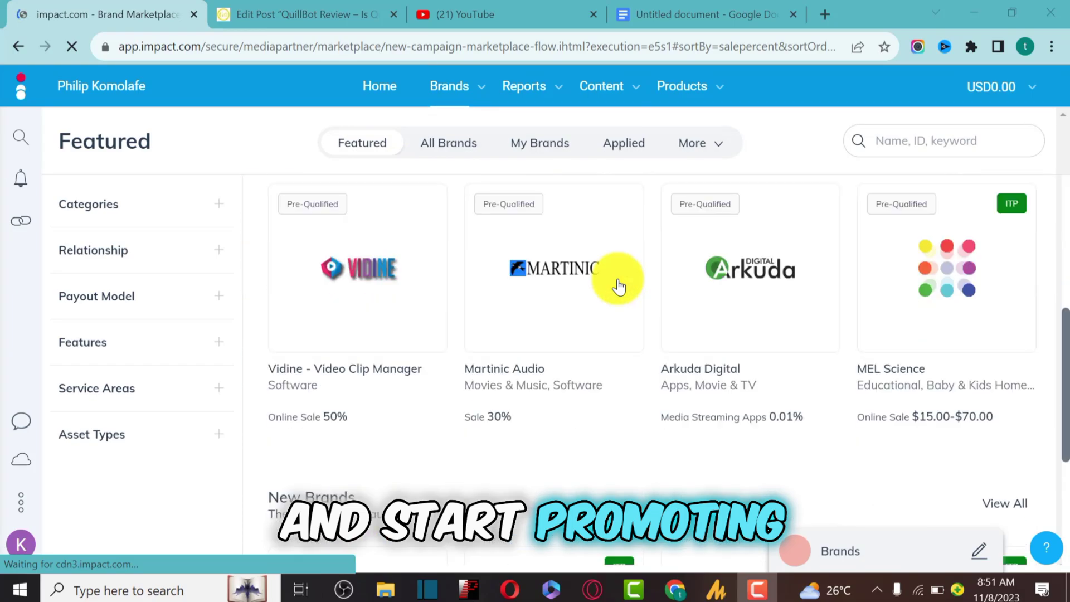
scroll(575, 304, up, 5)
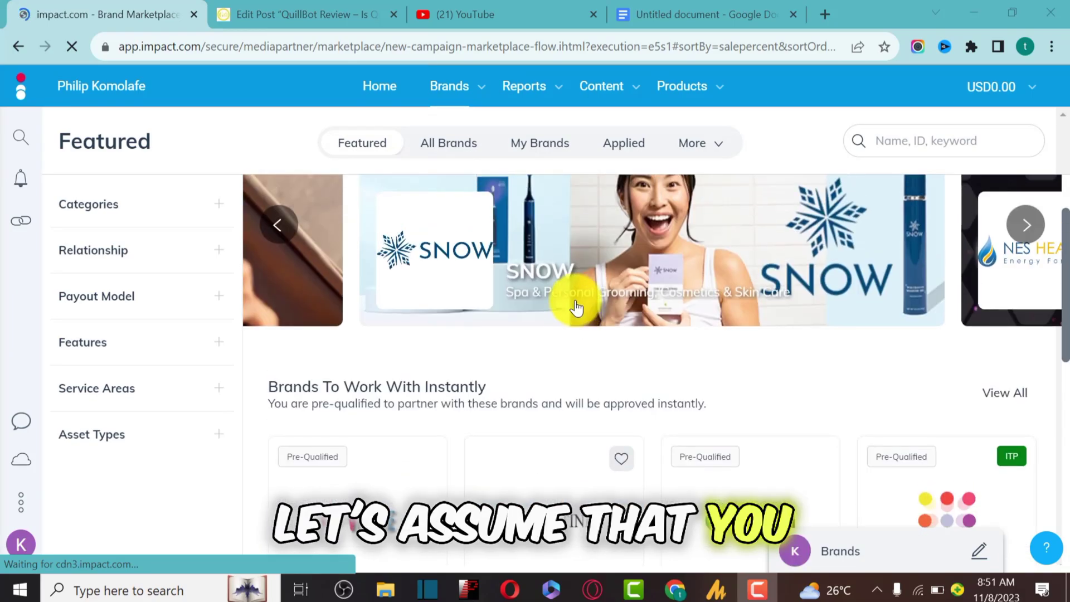
scroll(577, 306, down, 6)
scroll(577, 307, up, 5)
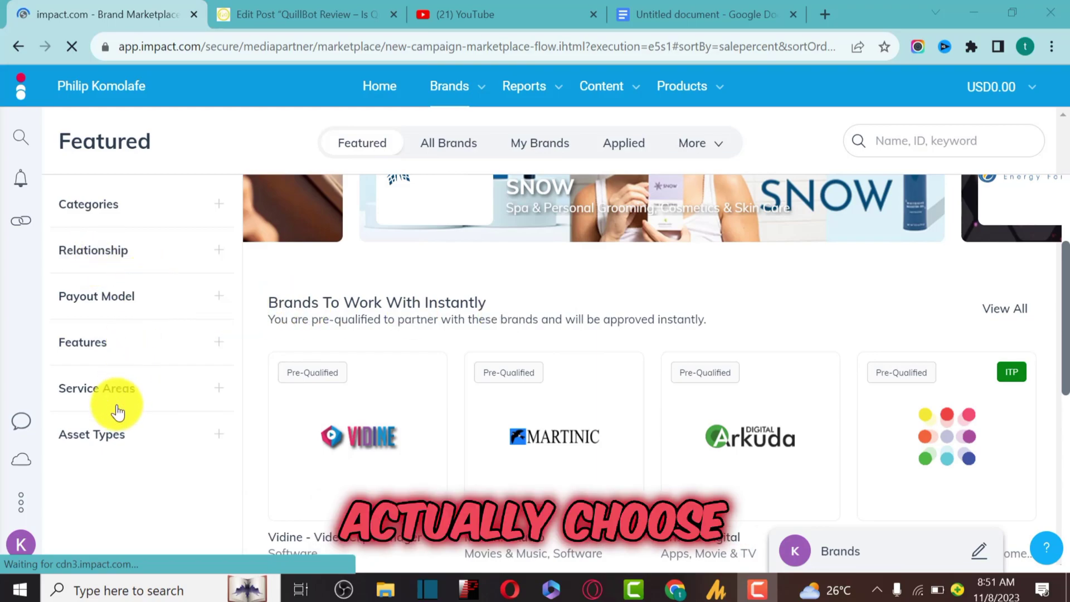
click(208, 211)
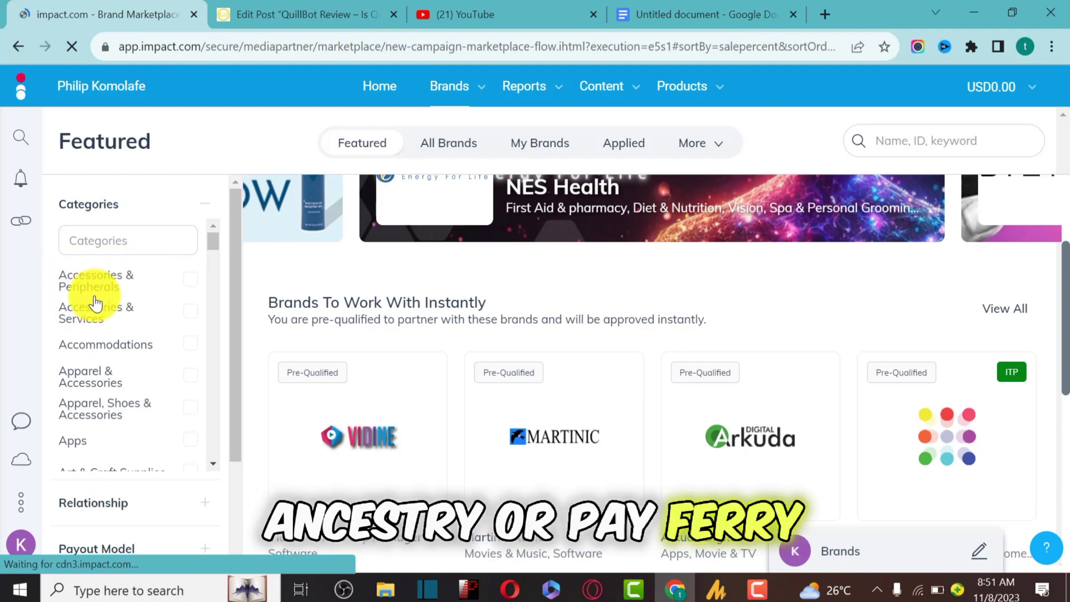
scroll(110, 327, down, 3)
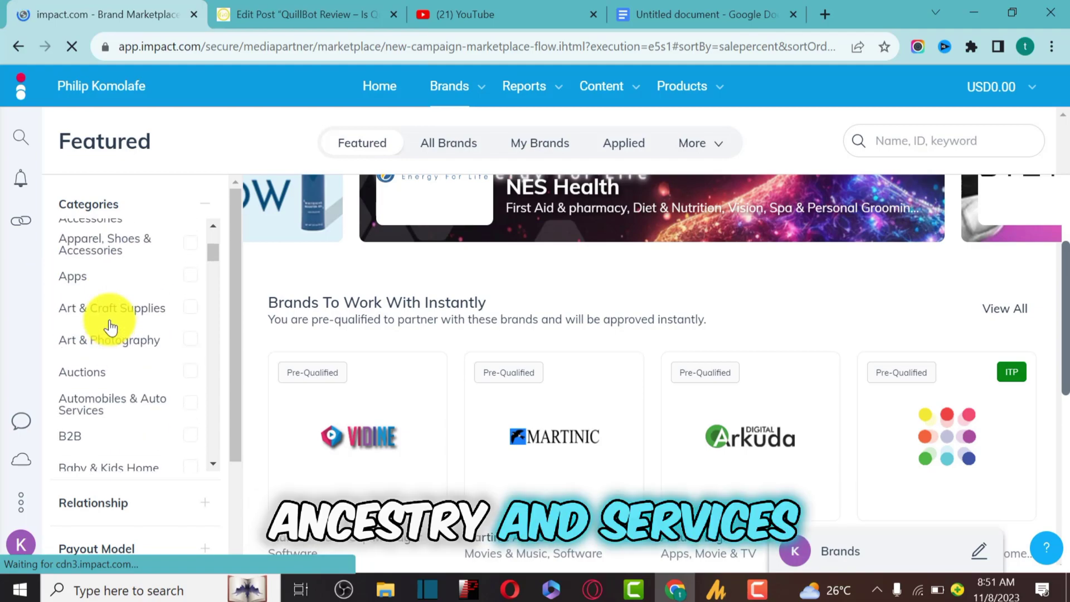
scroll(111, 326, down, 10)
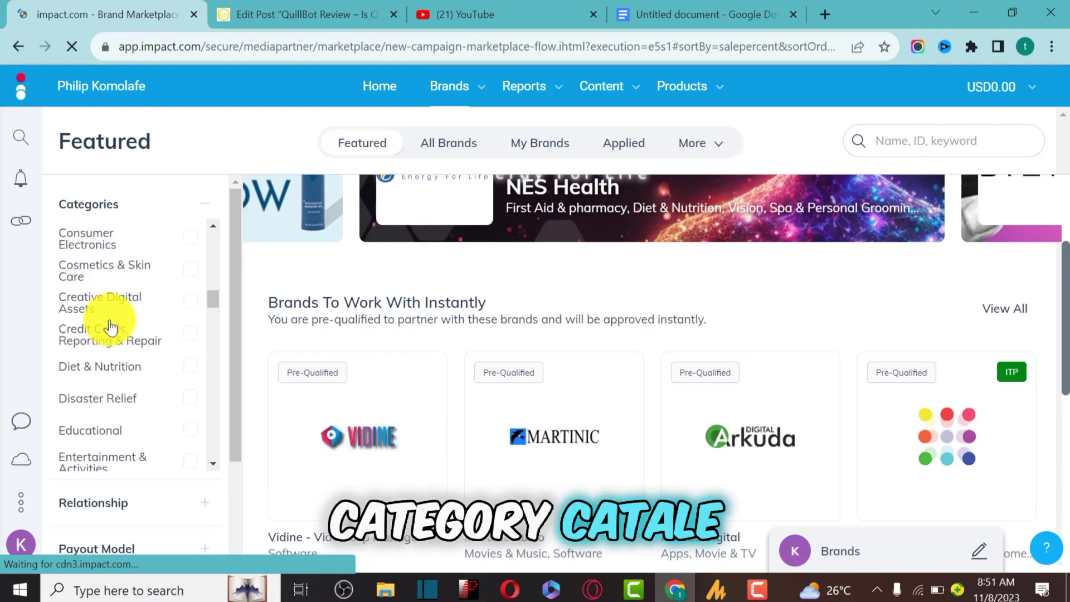
scroll(110, 327, down, 15)
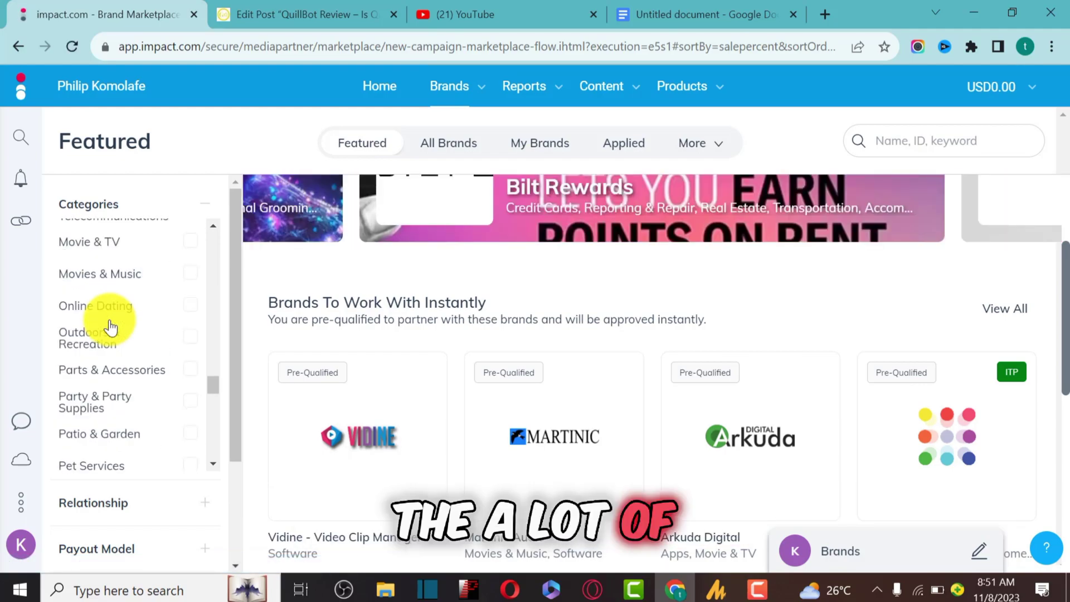
scroll(111, 327, down, 10)
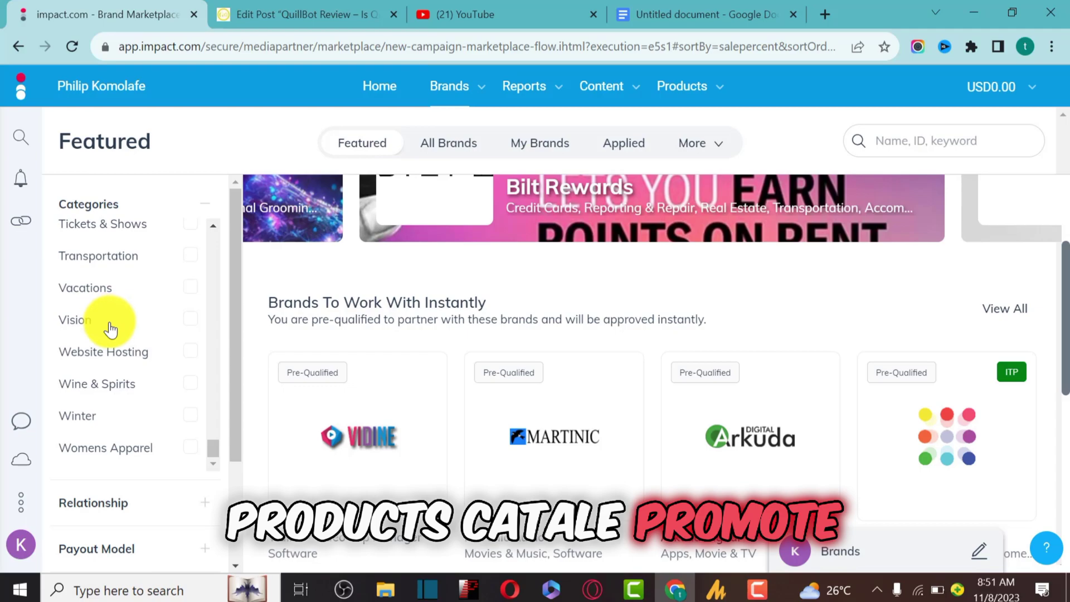
scroll(109, 329, down, 3)
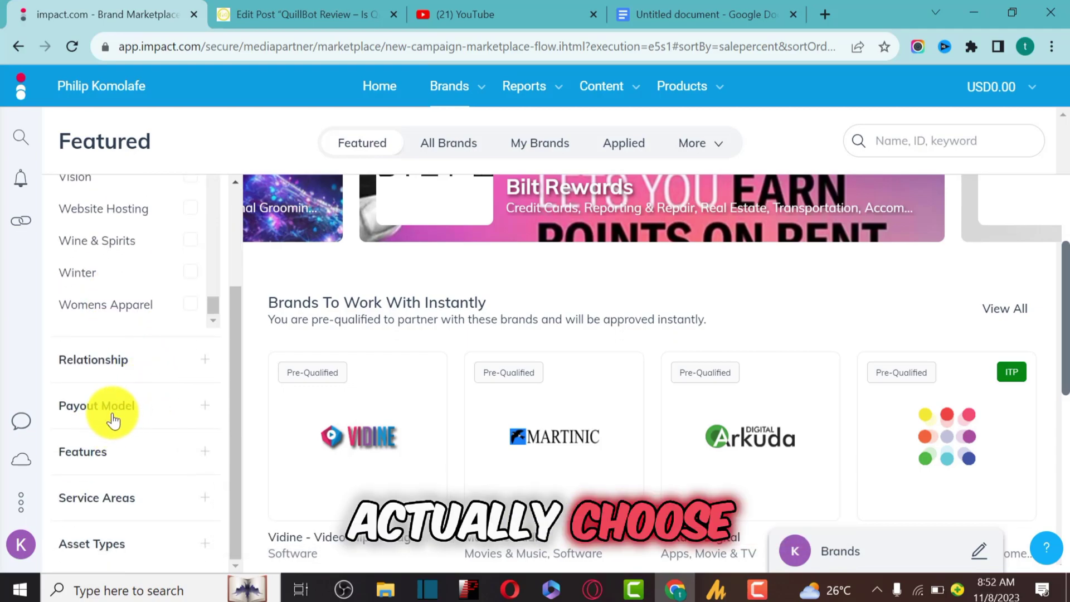
Expand the Payout Model filter to review options like Call Duration, Online Lead, Online Sale and Click.
click(164, 413)
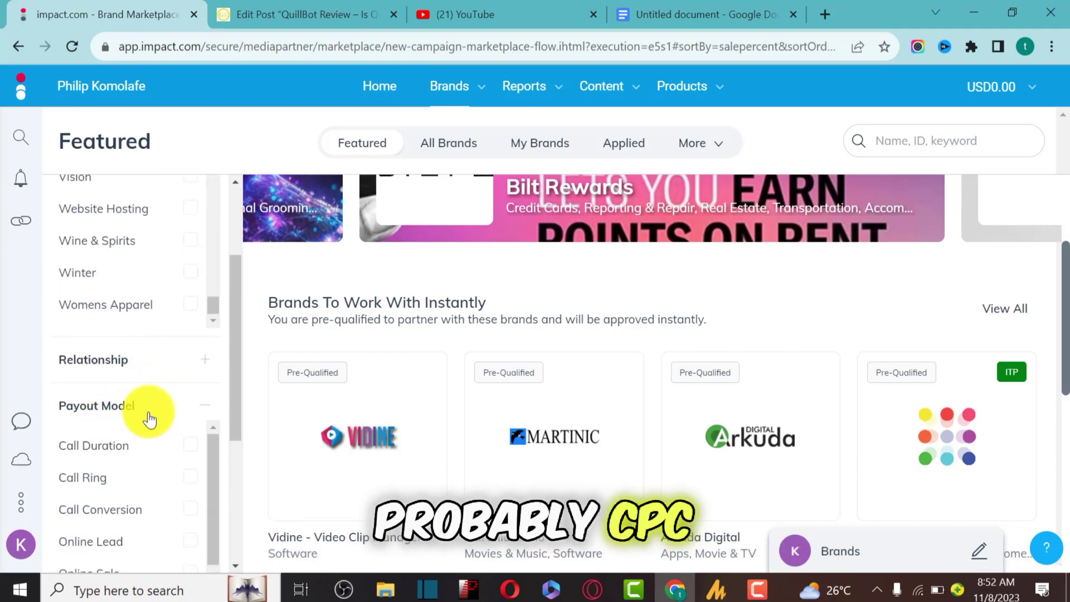
scroll(148, 418, down, 2)
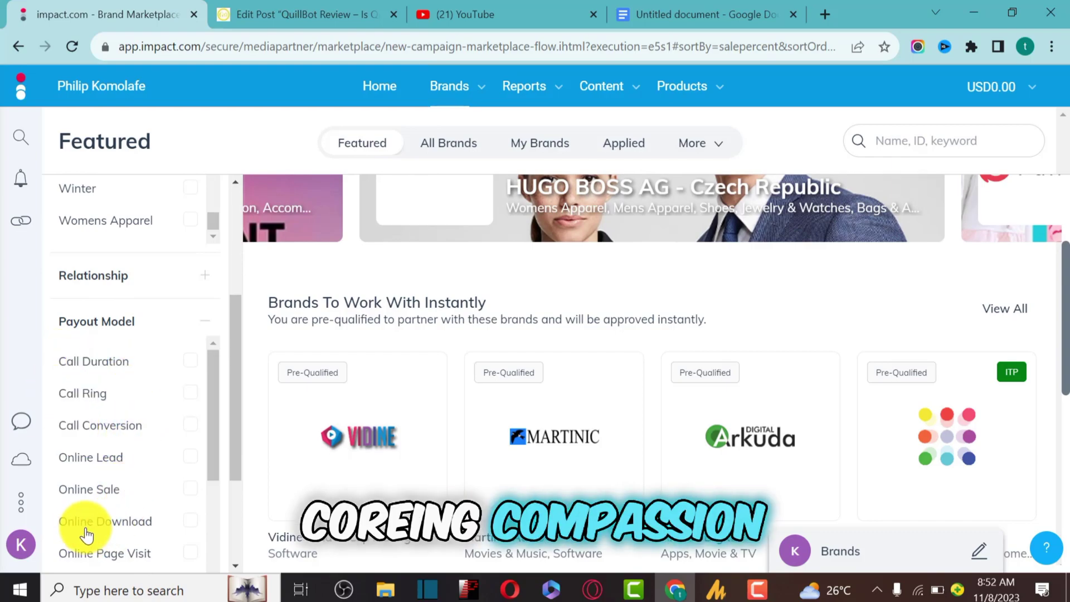
scroll(132, 524, down, 5)
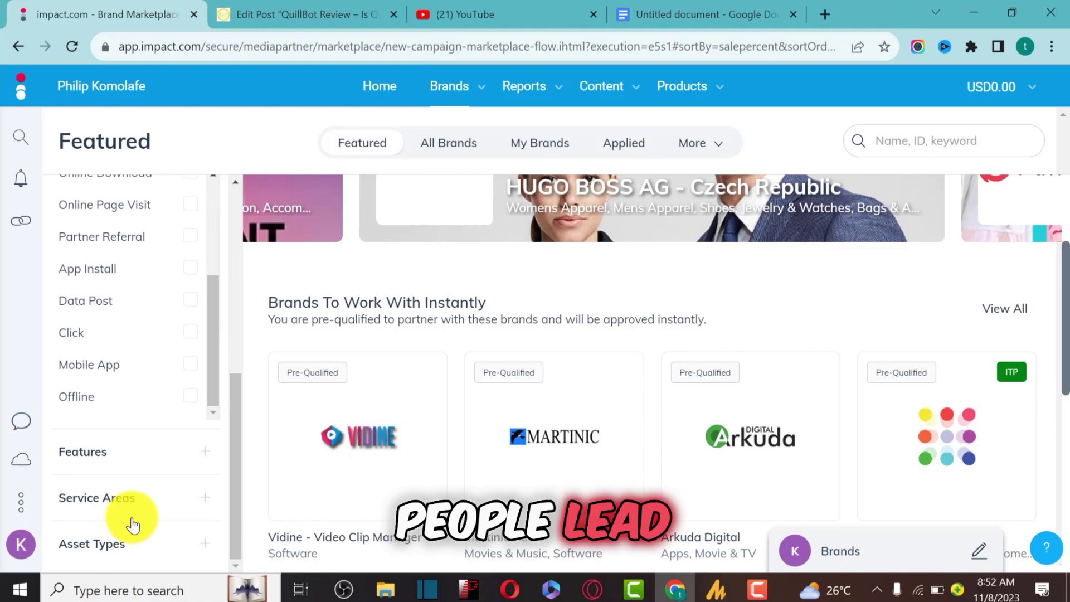
scroll(148, 411, up, 4)
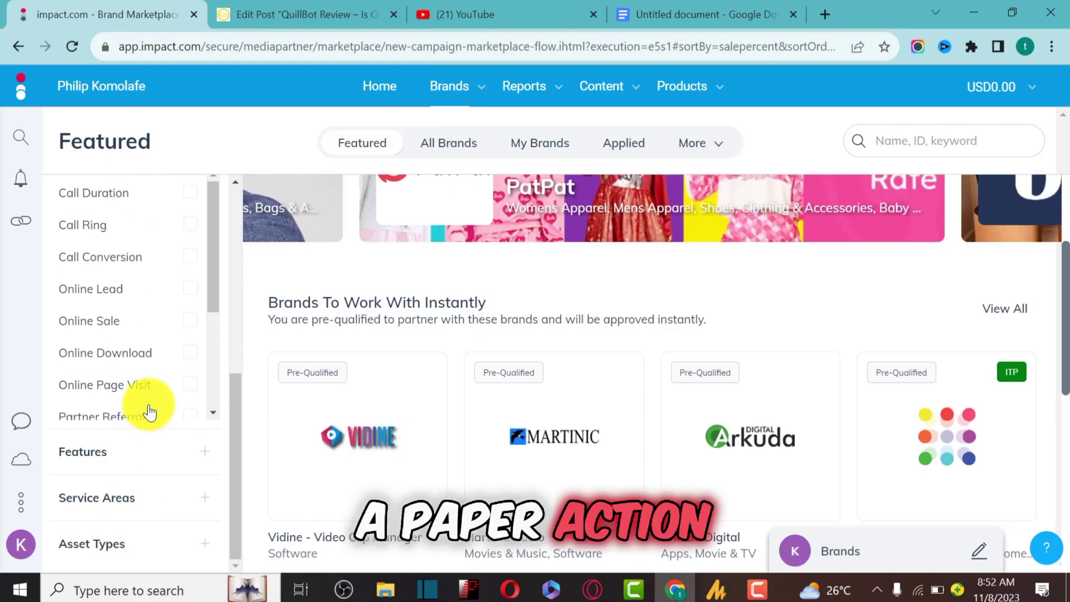
Filter brands to the Online Lead payout model and start applying to Constant Contact.
click(94, 298)
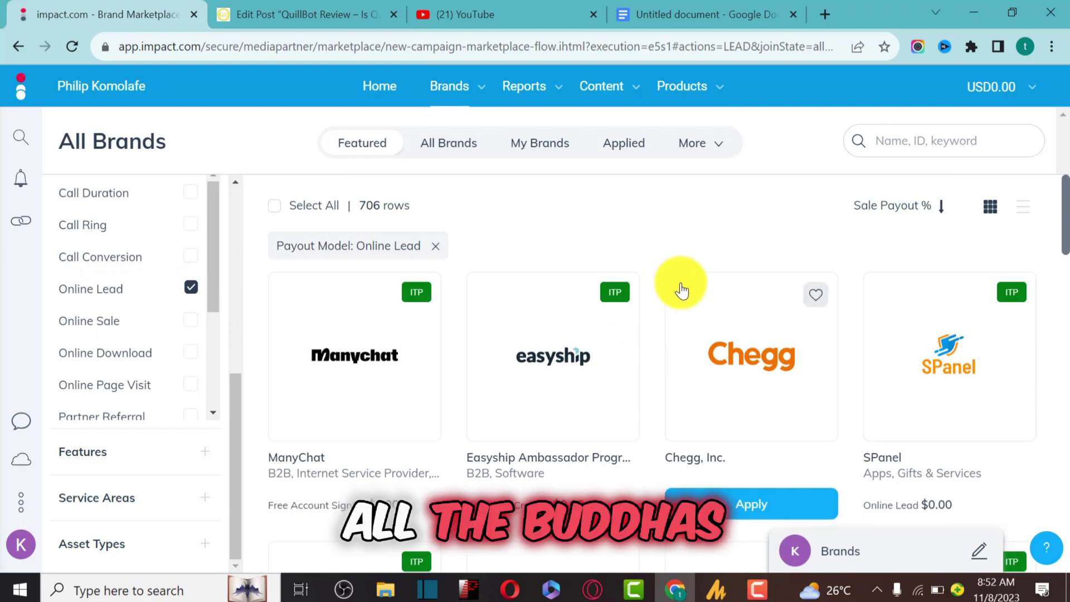
scroll(686, 287, down, 1)
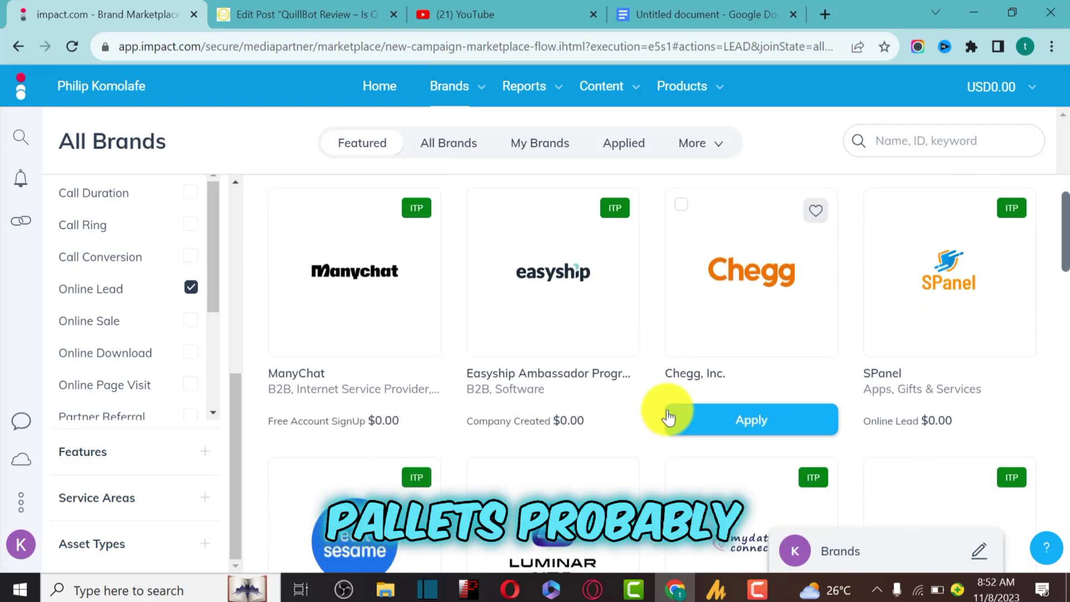
scroll(652, 368, down, 3)
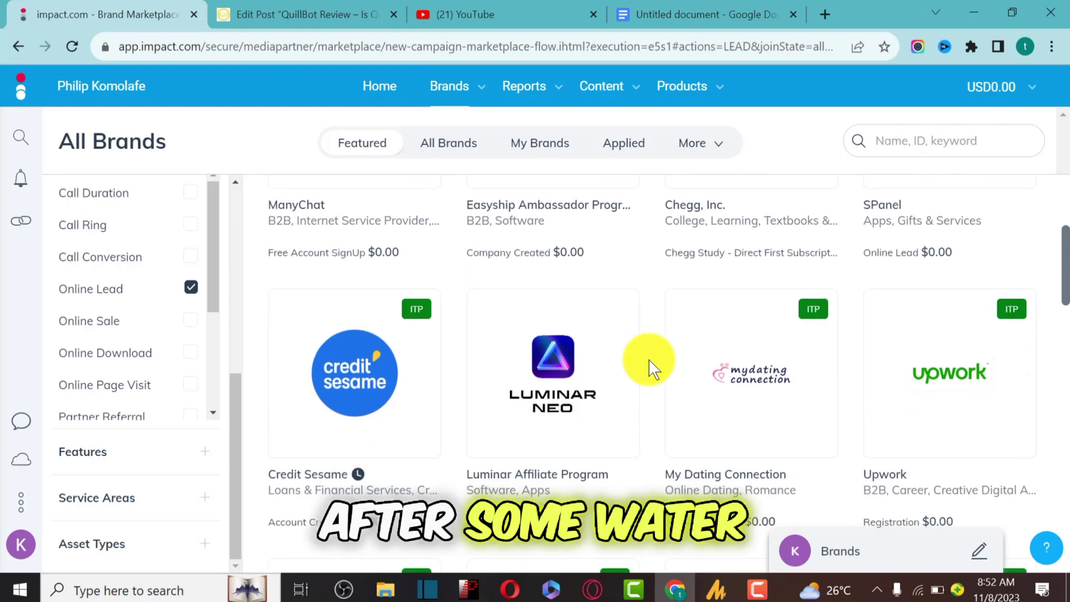
scroll(649, 368, down, 1)
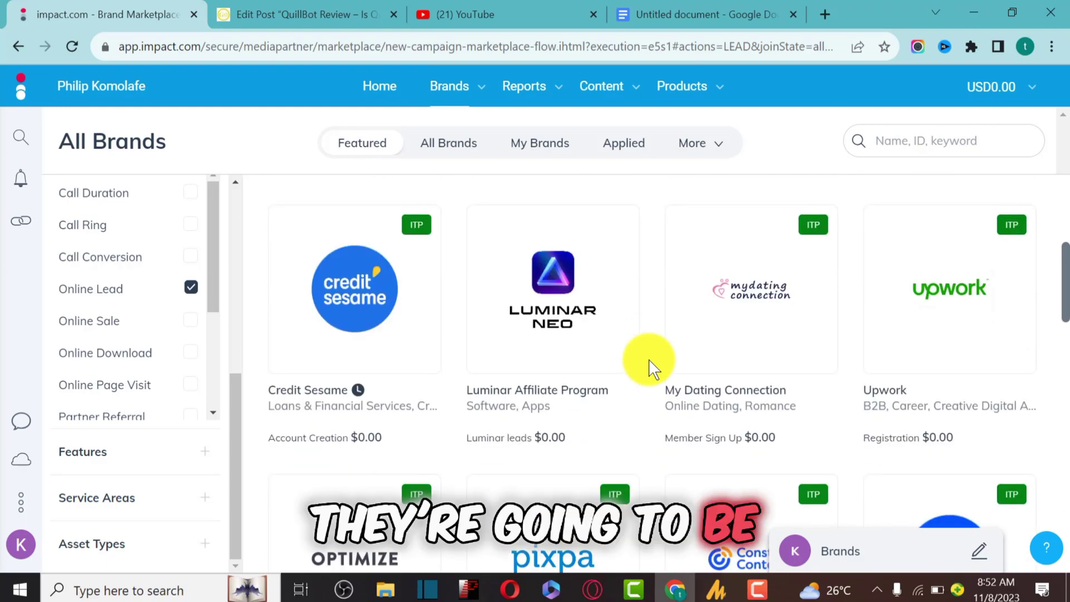
scroll(652, 368, down, 3)
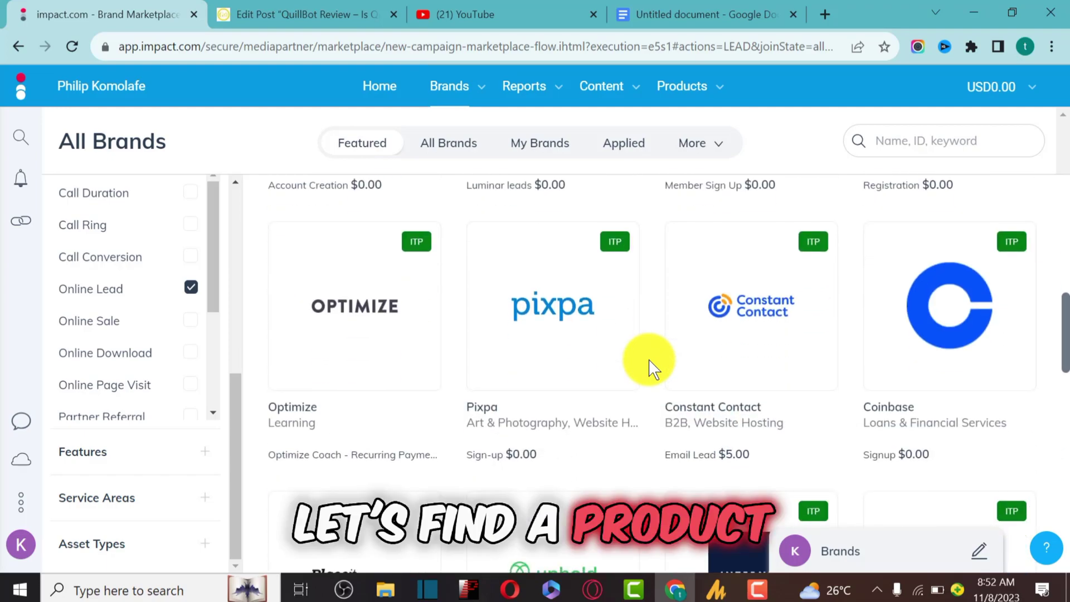
mouse_move(802, 280)
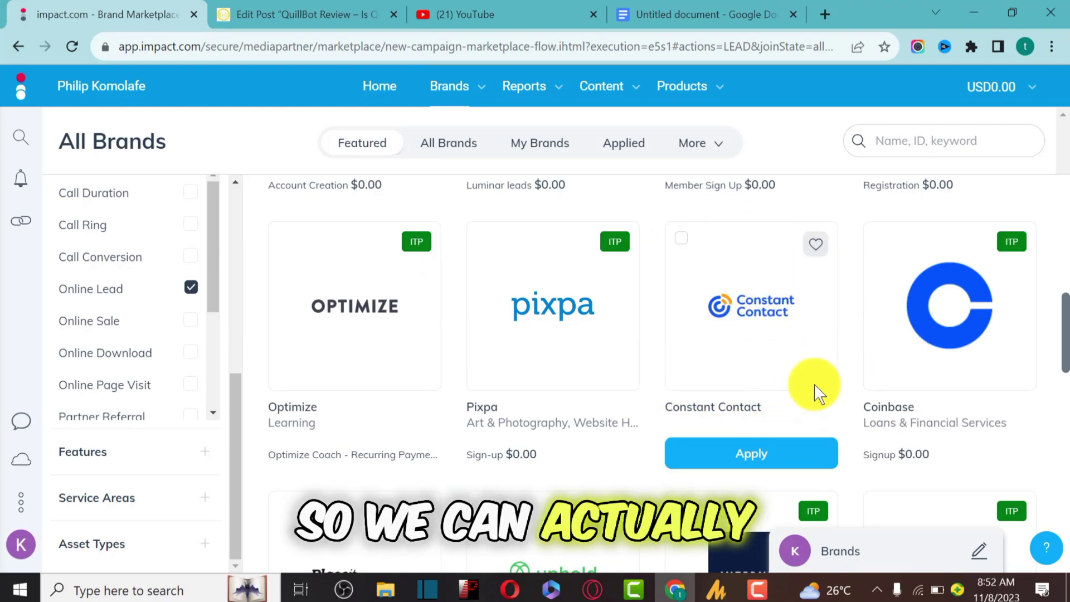
click(753, 453)
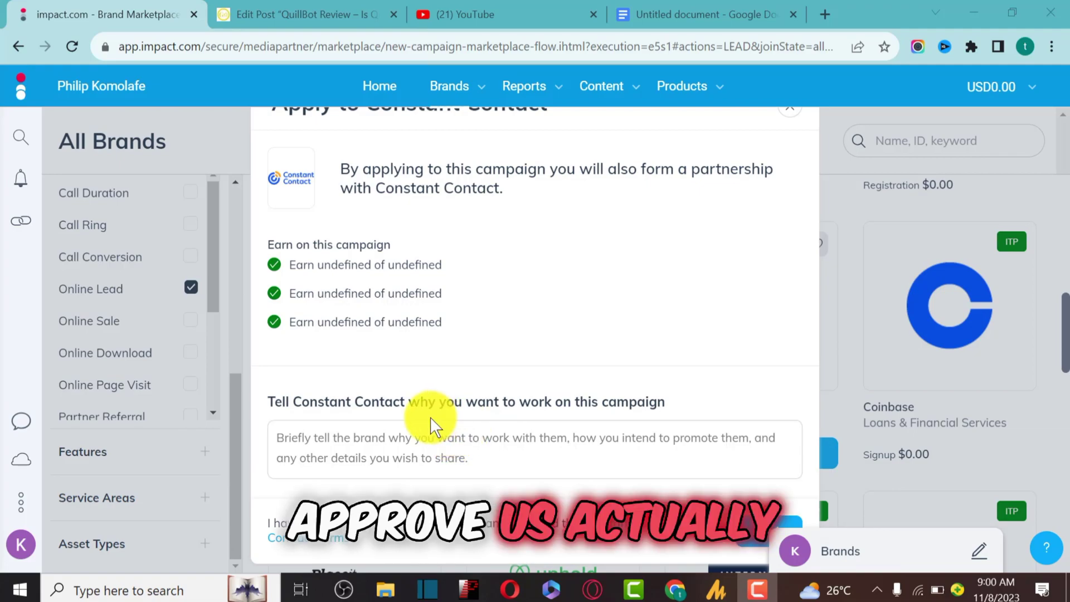
Switch to the Google Docs tab showing the prepared pitch letter template.
click(686, 14)
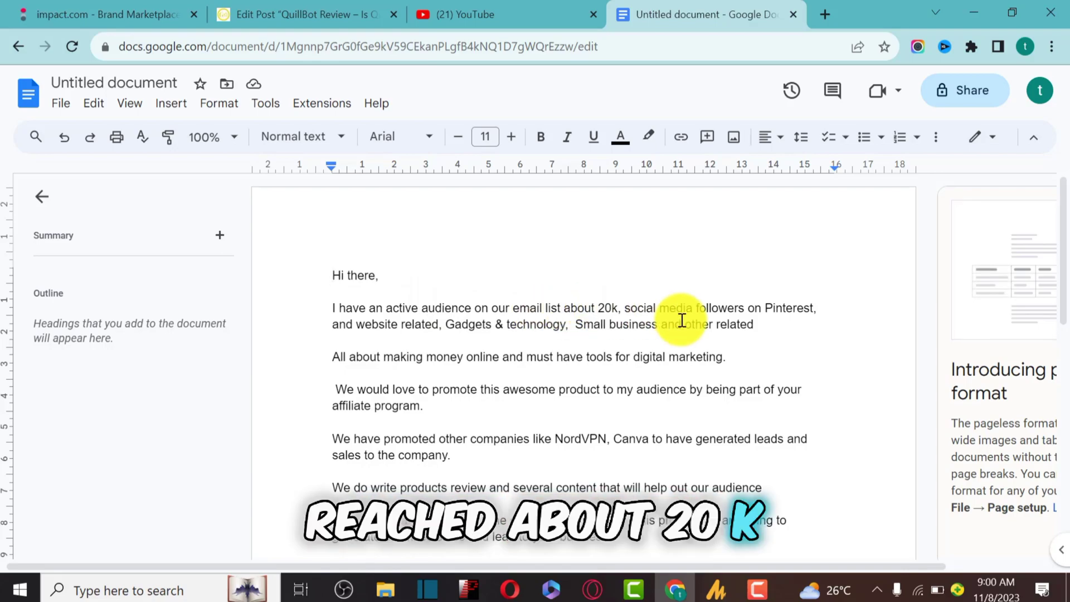
Select the letter from 'Hi there,' to the last line, then return to the impact.com tab.
drag(637, 307, 700, 308)
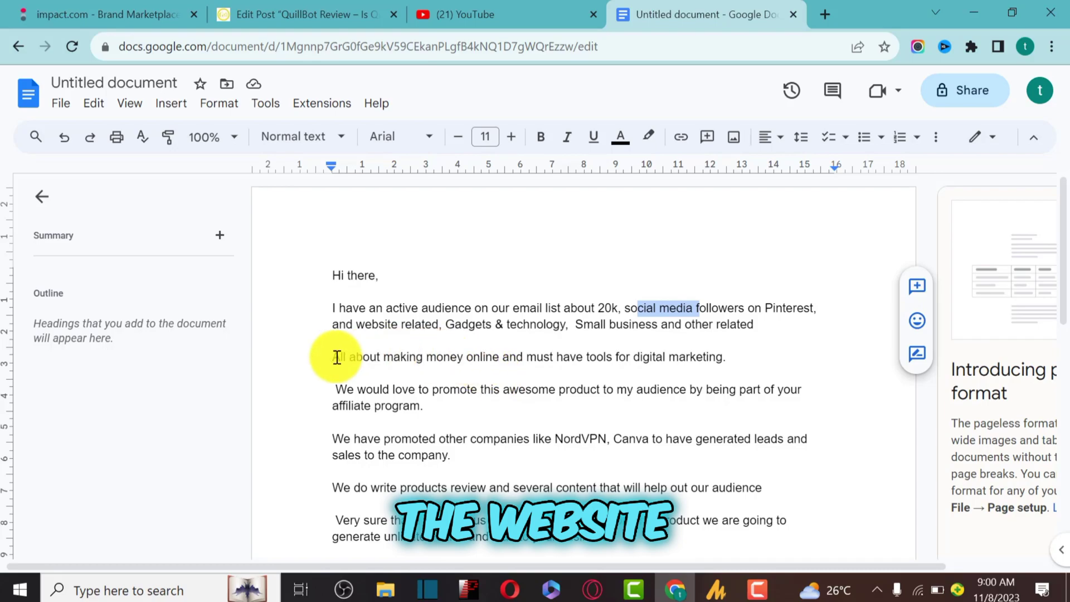
scroll(418, 310, down, 6)
scroll(423, 320, up, 4)
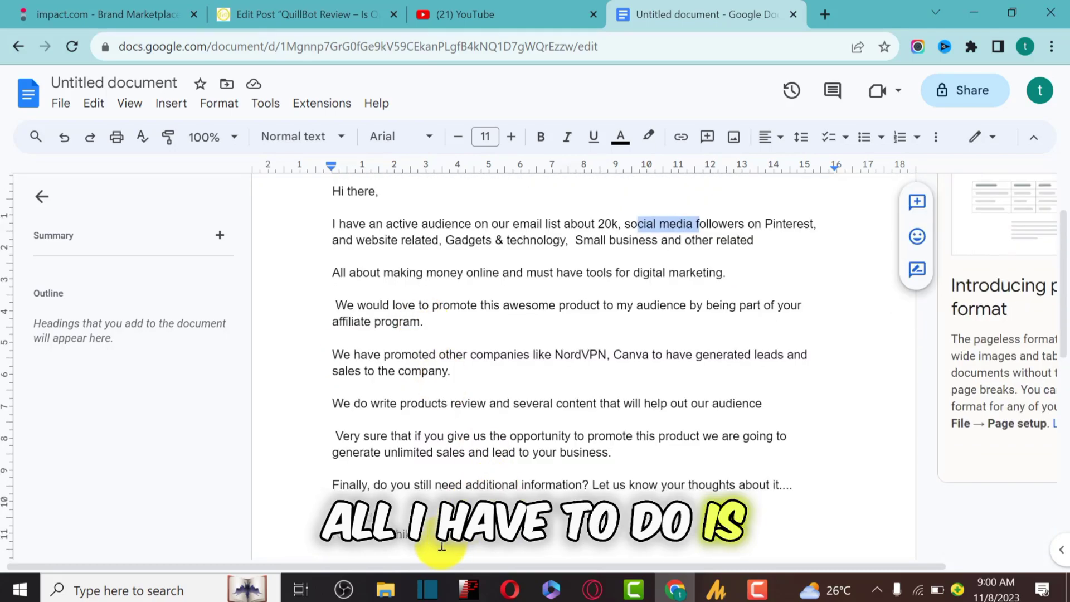
drag(432, 538, 335, 198)
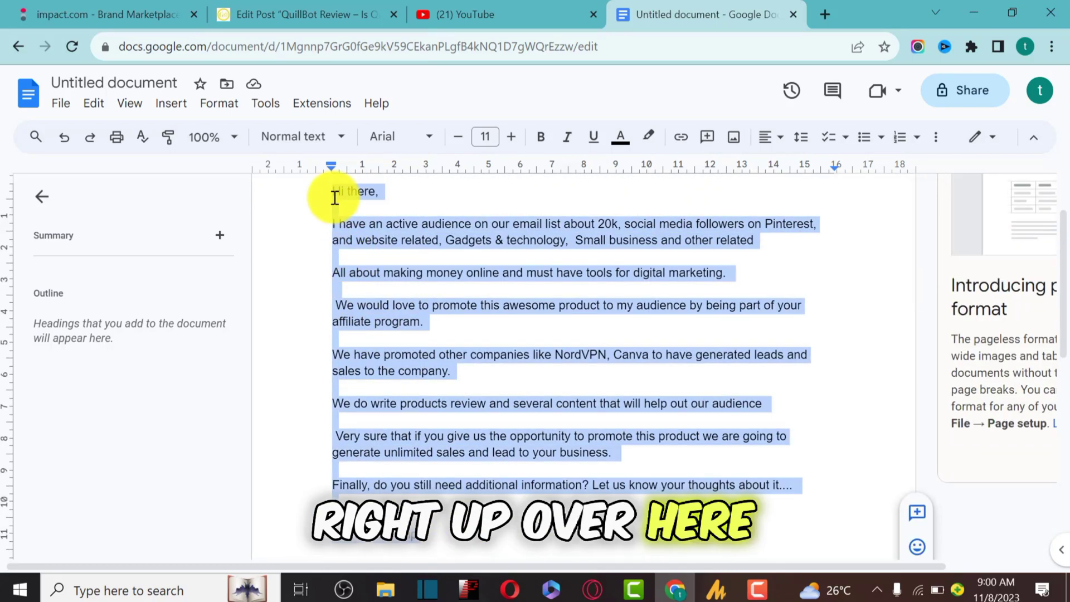
click(149, 16)
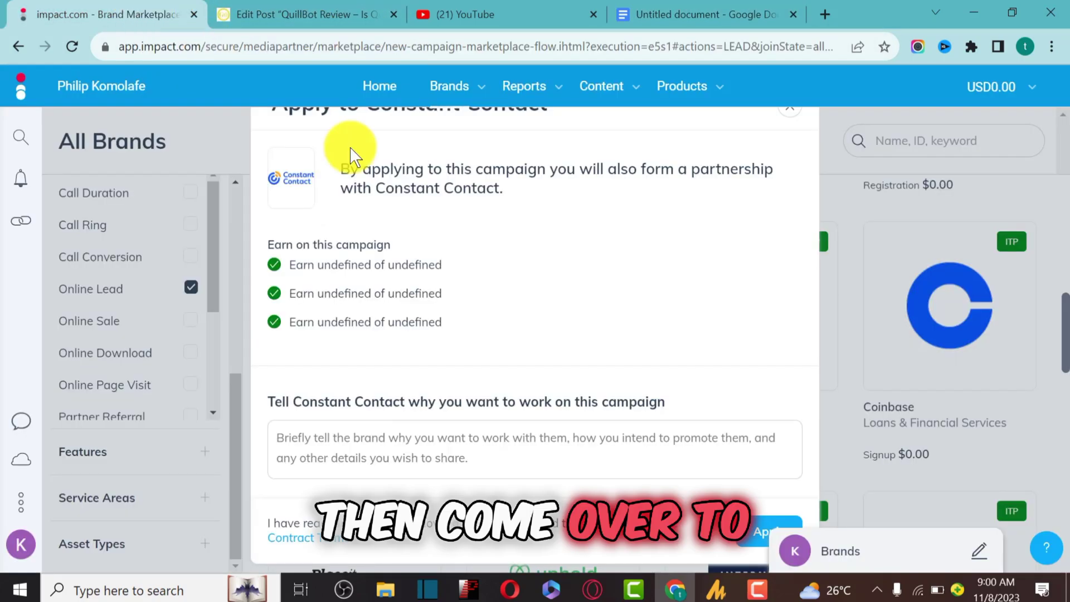
Paste the pitch letter into the 'Tell Constant Contact' box and submit the application.
click(281, 439)
key(ctrl+v)
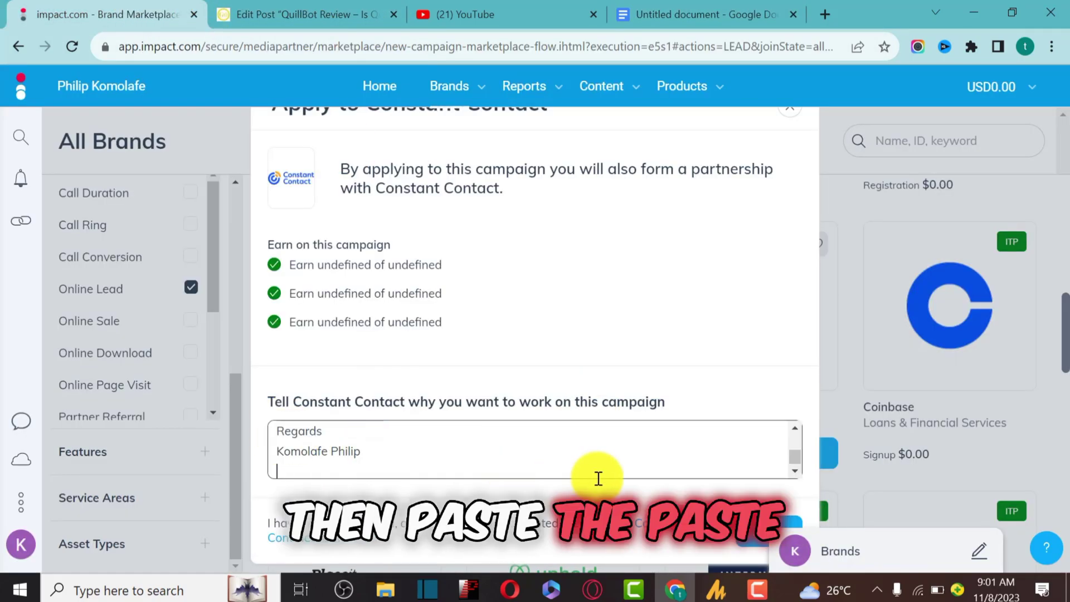
click(754, 534)
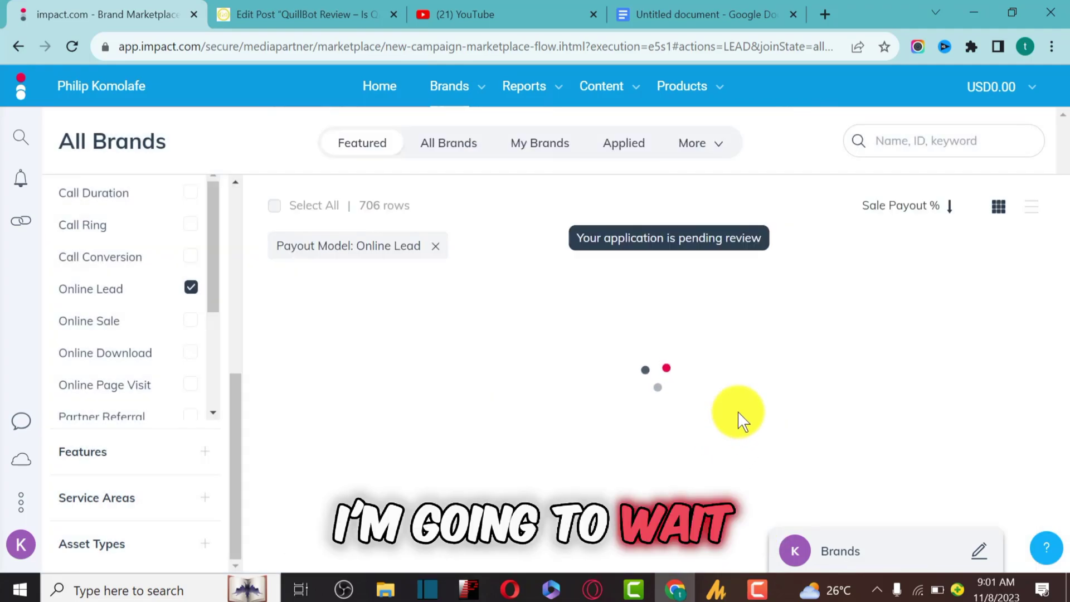
scroll(686, 349, down, 6)
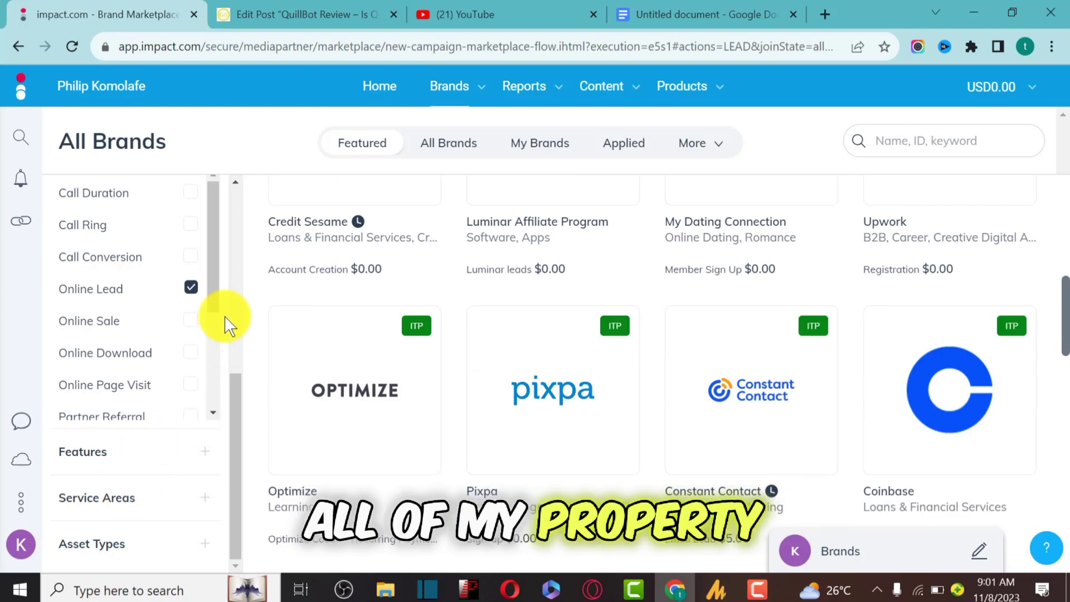
scroll(710, 429, down, 5)
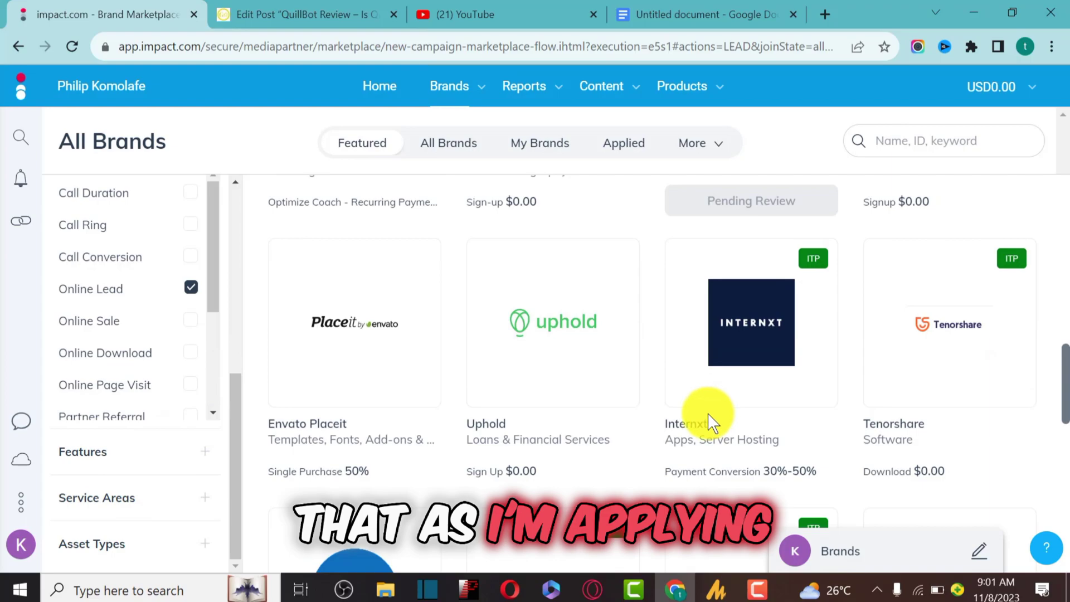